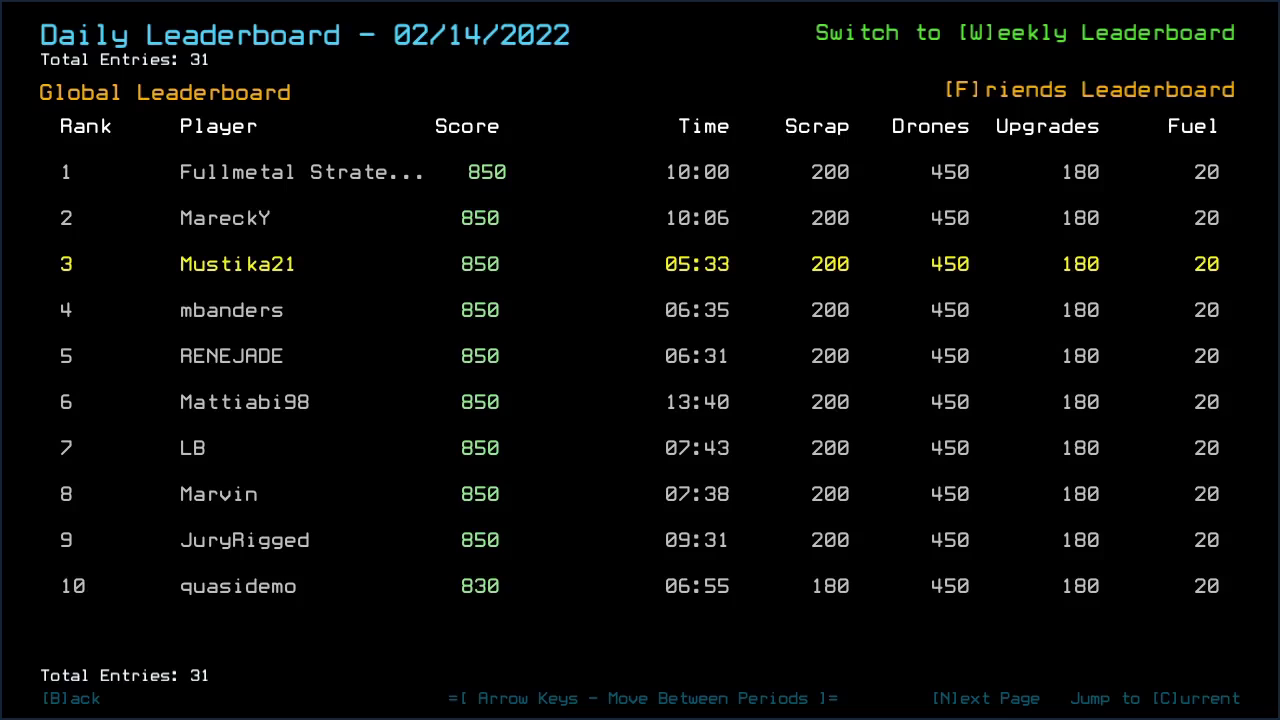
# Step: Page through the 02/14/2022 daily leaderboard ranks, then view the friends rankings
pyautogui.press('Right')
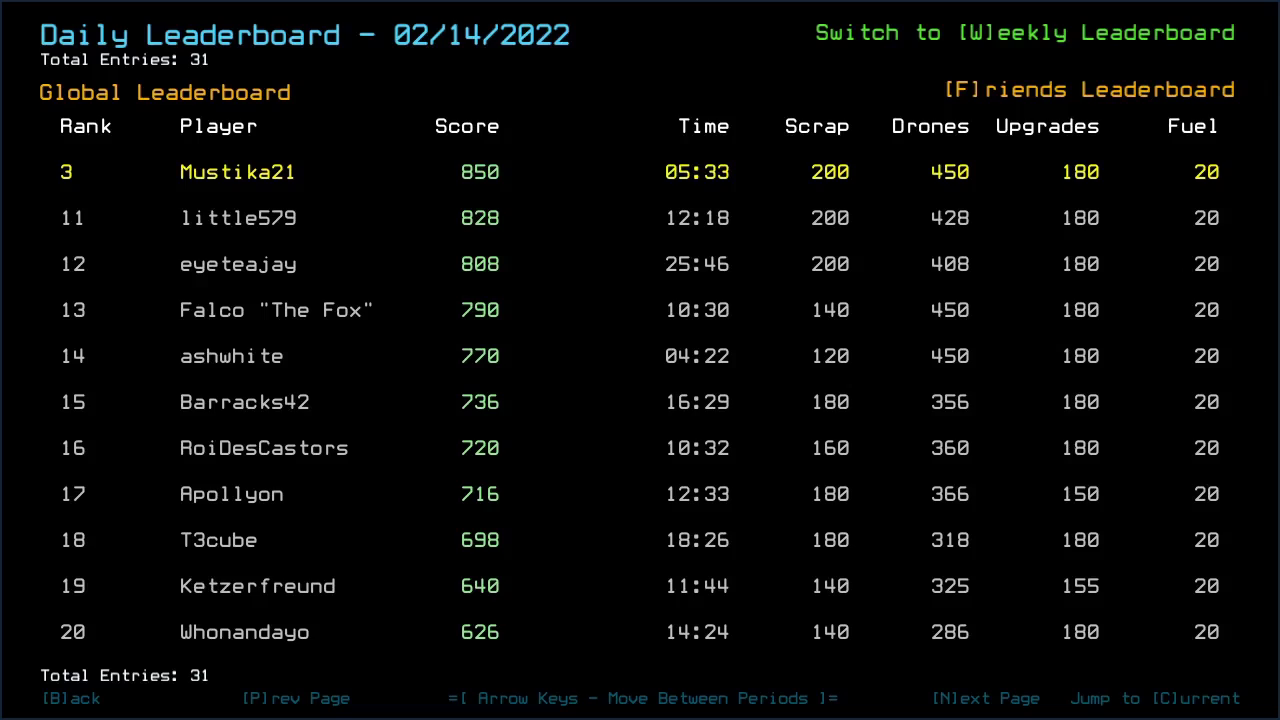
pyautogui.press('n')
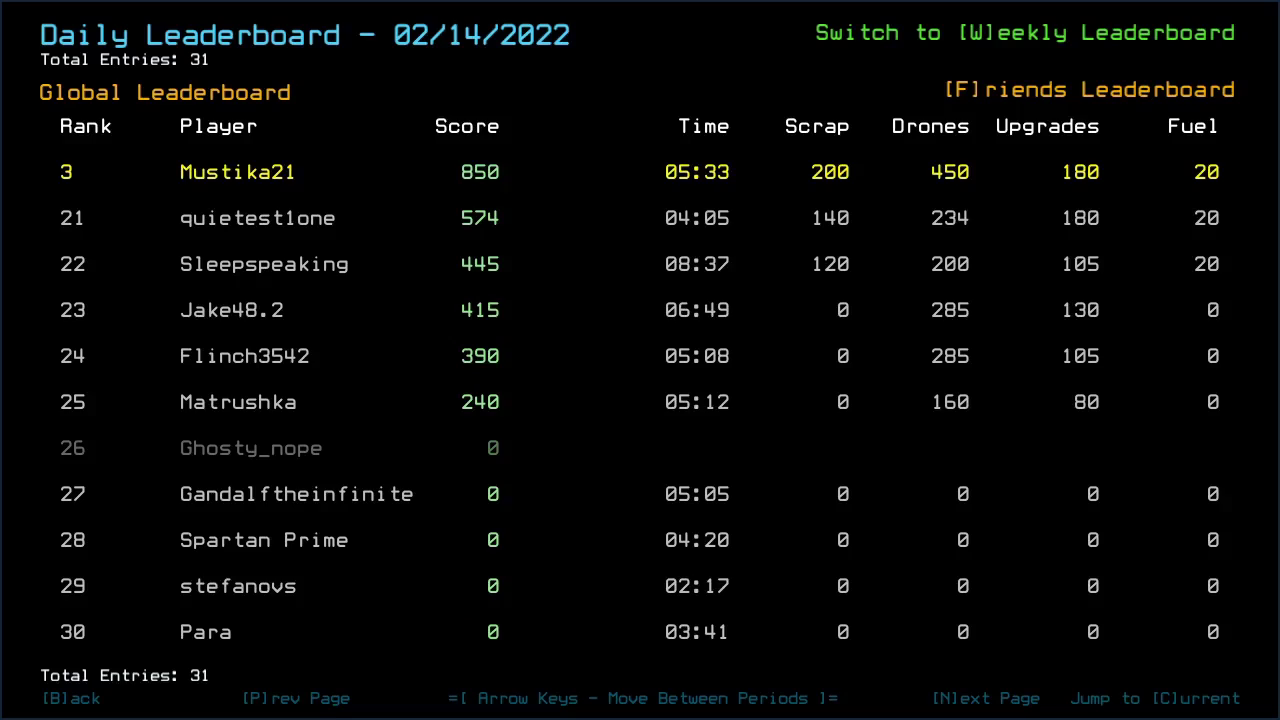
pyautogui.press('n')
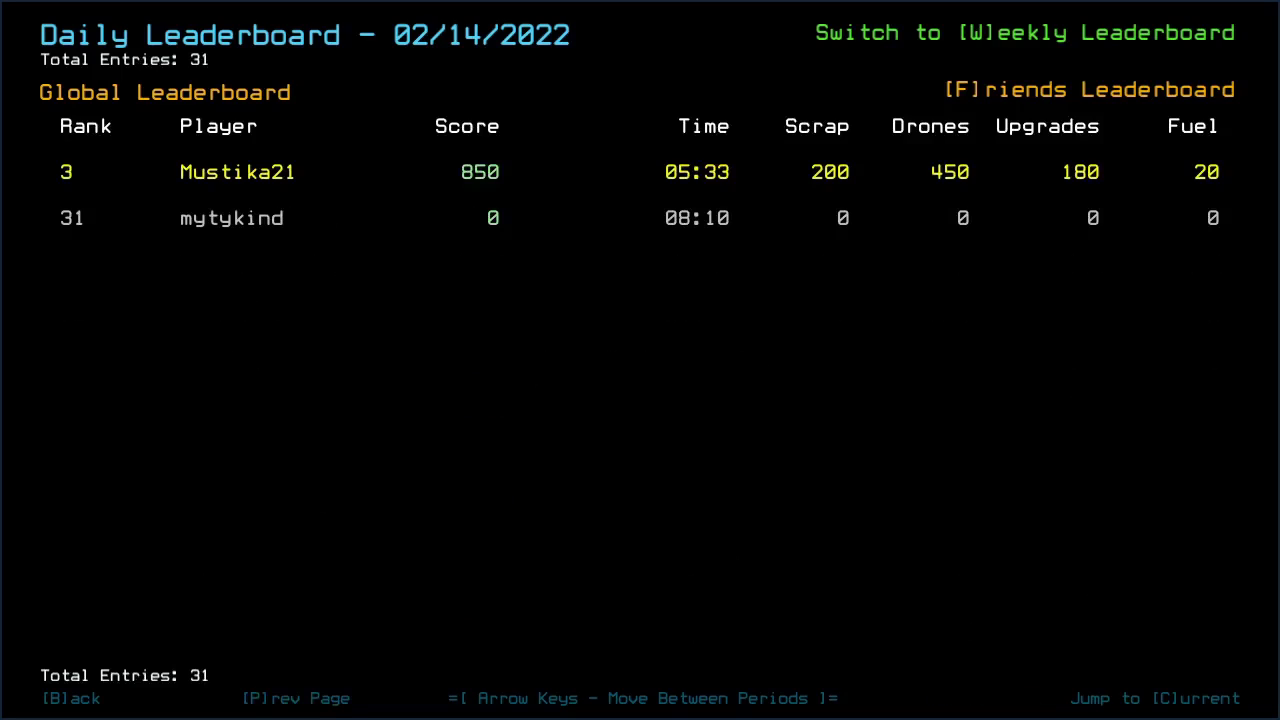
pyautogui.press('p')
pyautogui.press('f')
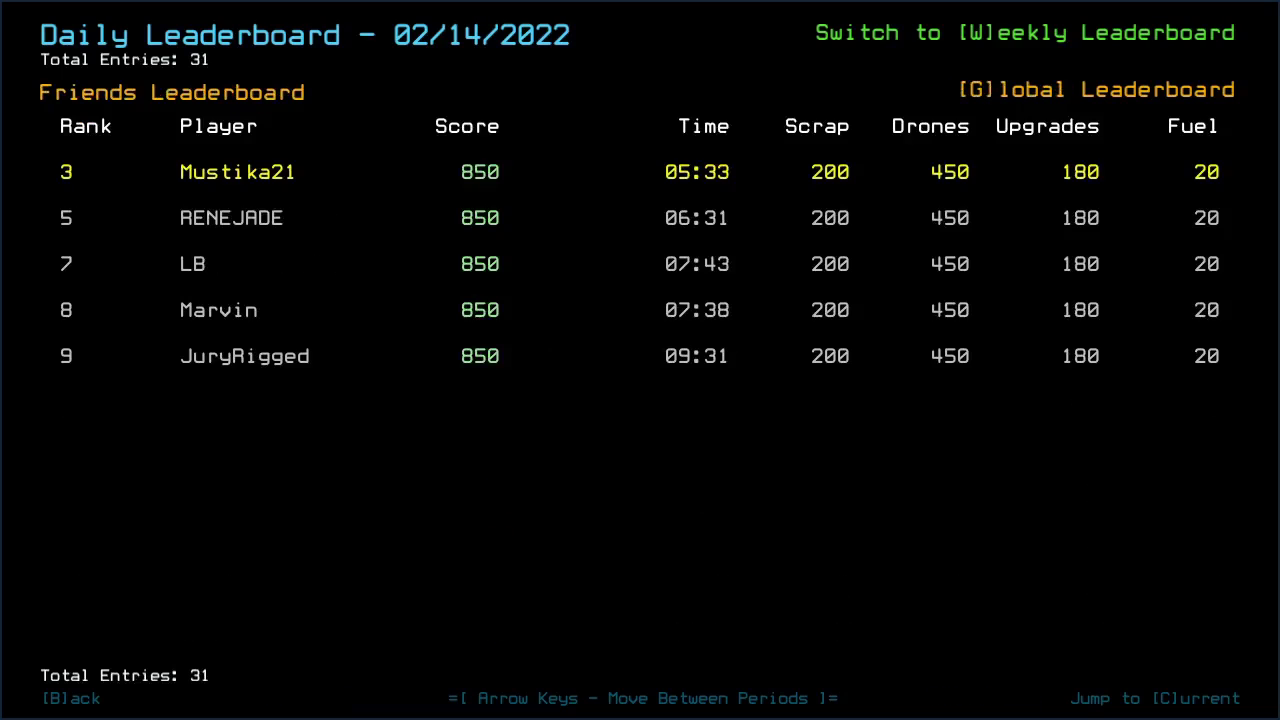
# Step: Leave the leaderboard and launch the daily challenge mission
pyautogui.press('b')
pyautogui.press('d')
pyautogui.press('Return')
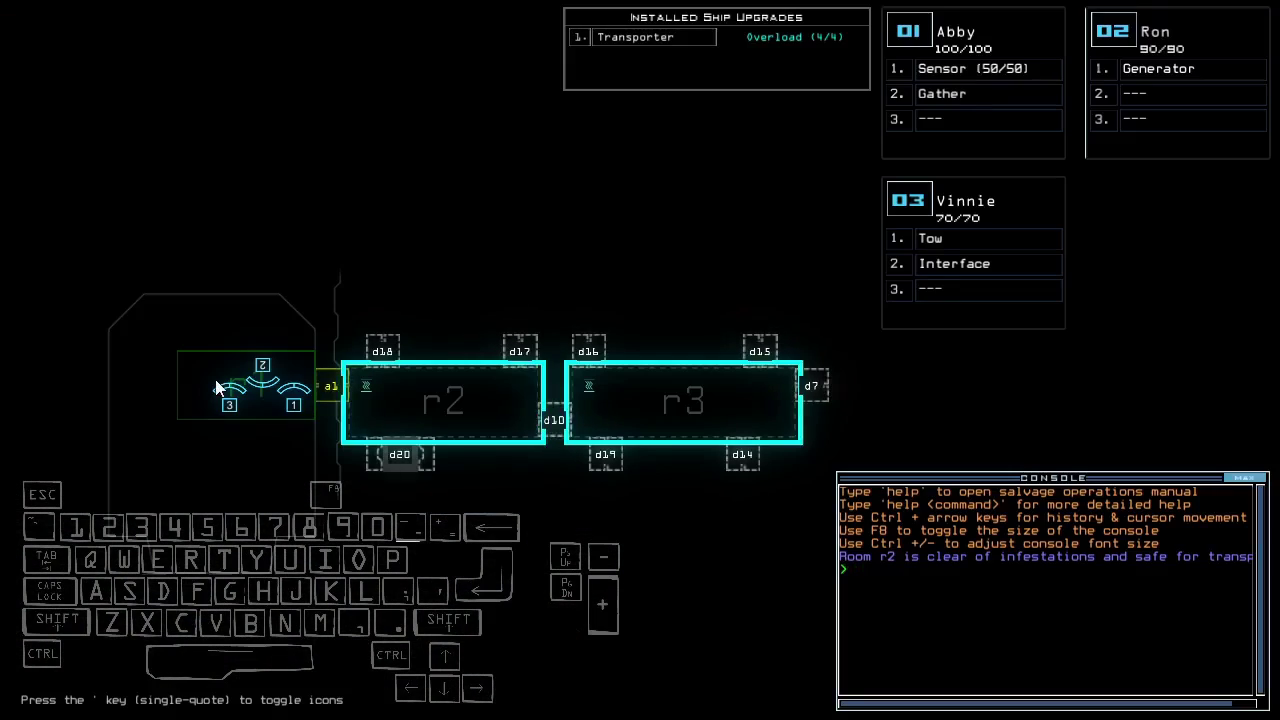
# Step: Set graphics Far View to Full and Quality to Medium, then resume the game
pyautogui.press('Escape')
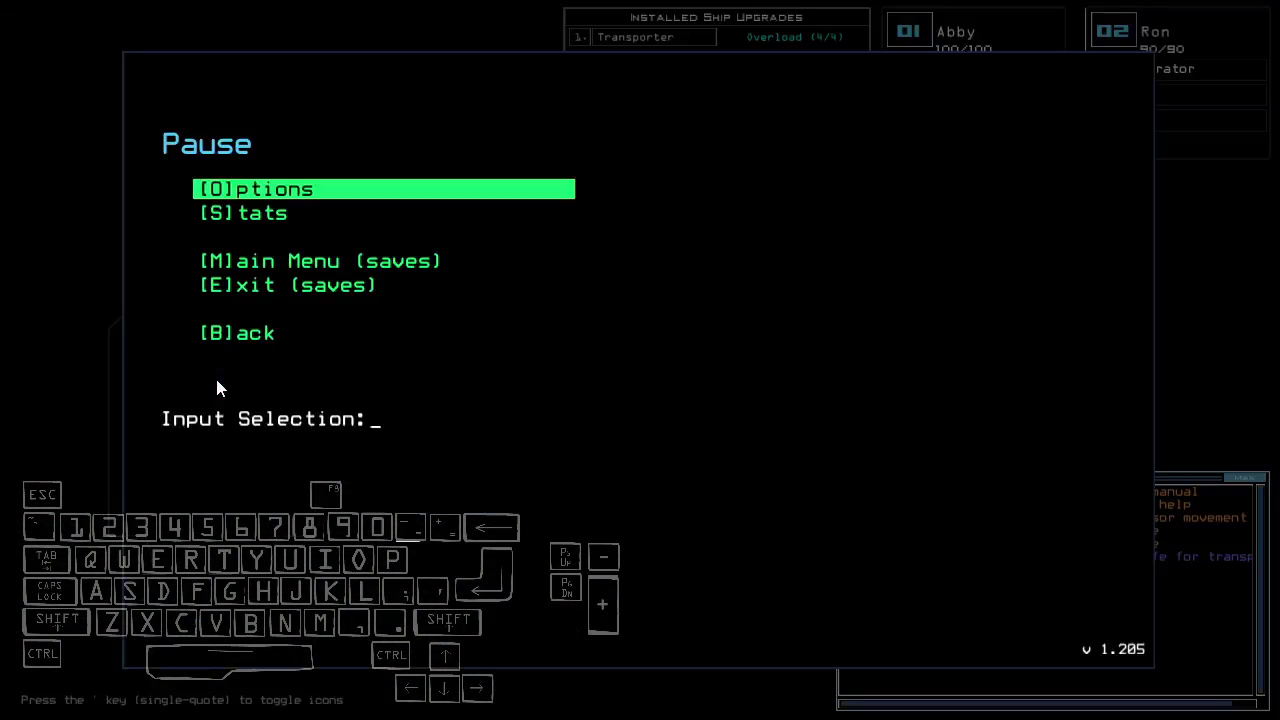
pyautogui.press('o')
pyautogui.press('g')
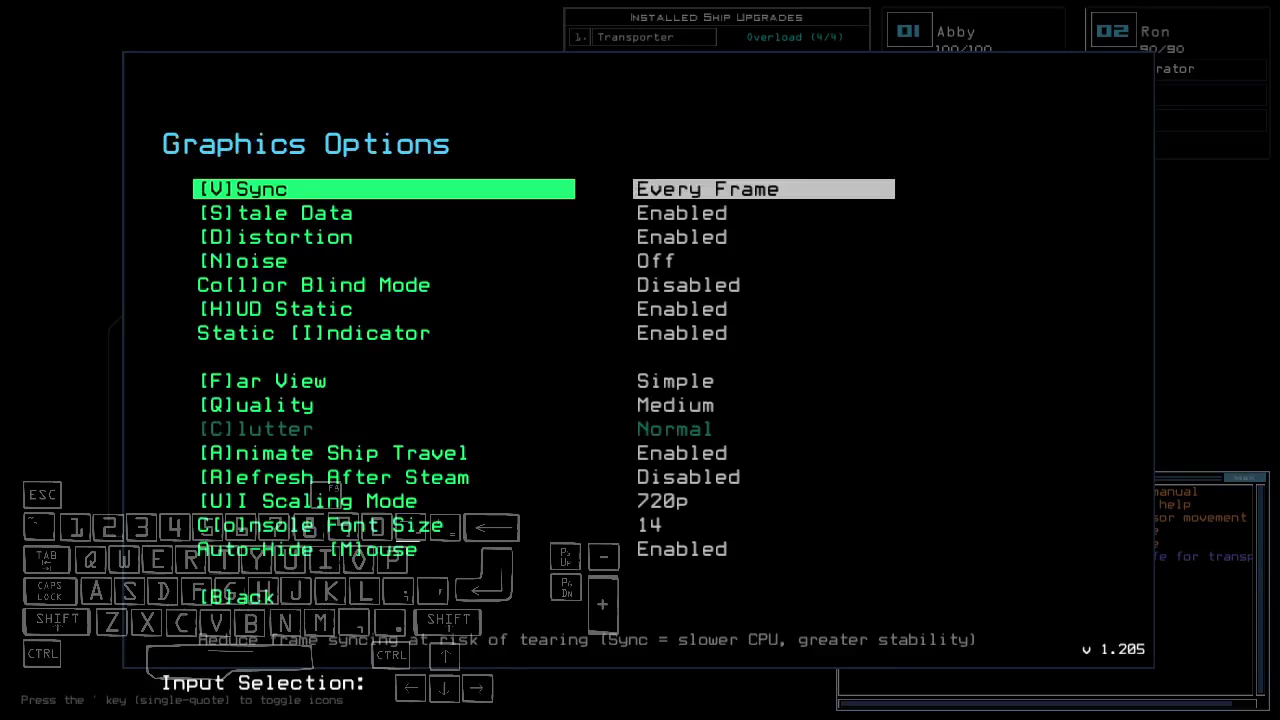
pyautogui.press('f')
pyautogui.press('q')
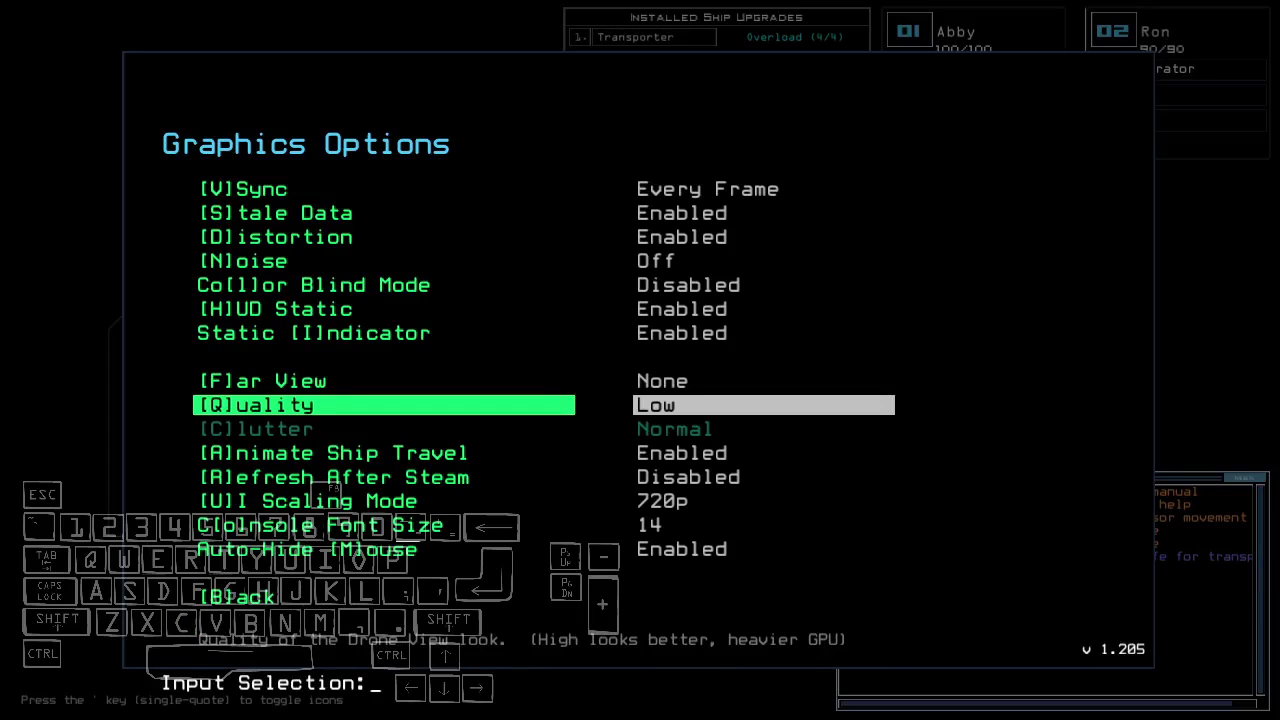
pyautogui.press('q')
pyautogui.press('q')
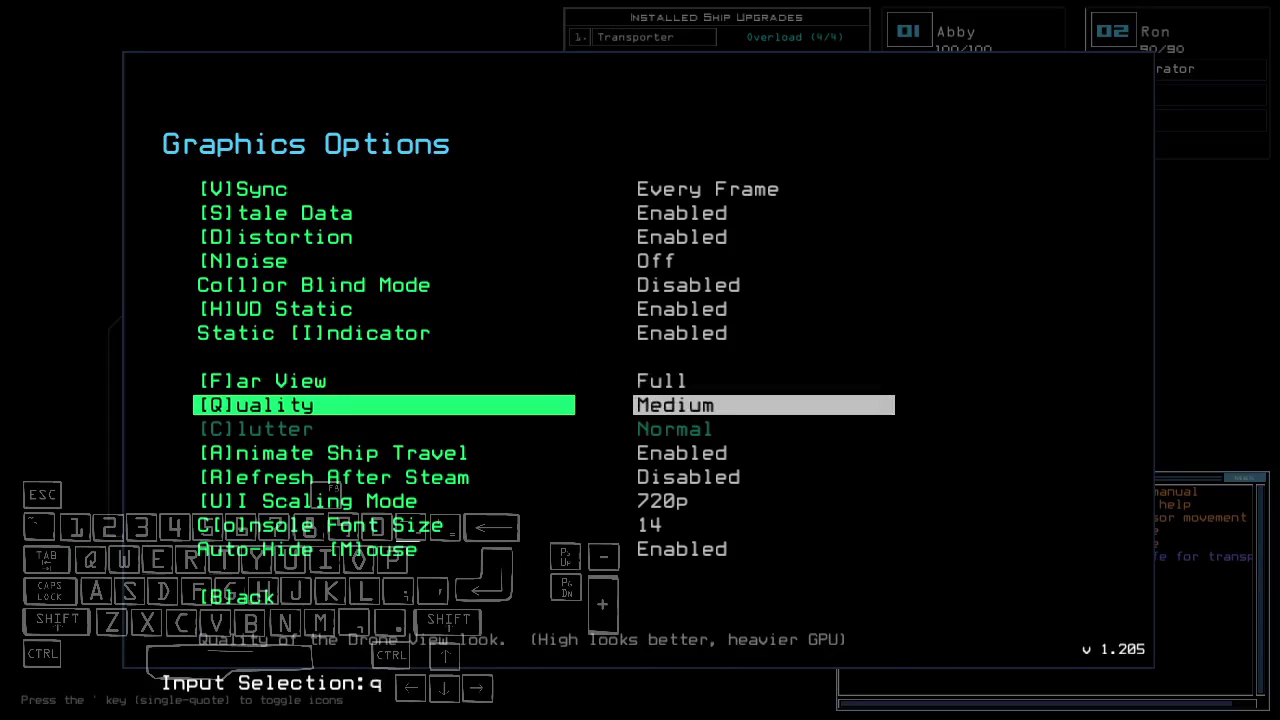
pyautogui.press('b')
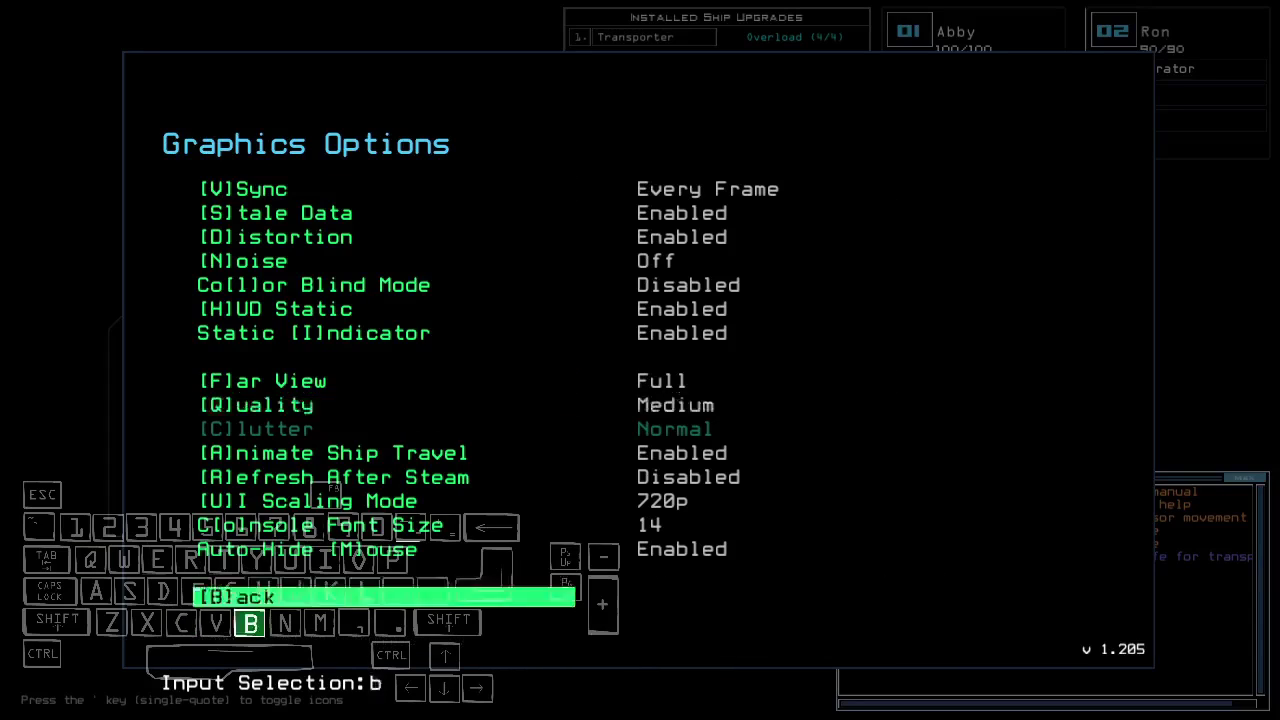
pyautogui.press('b')
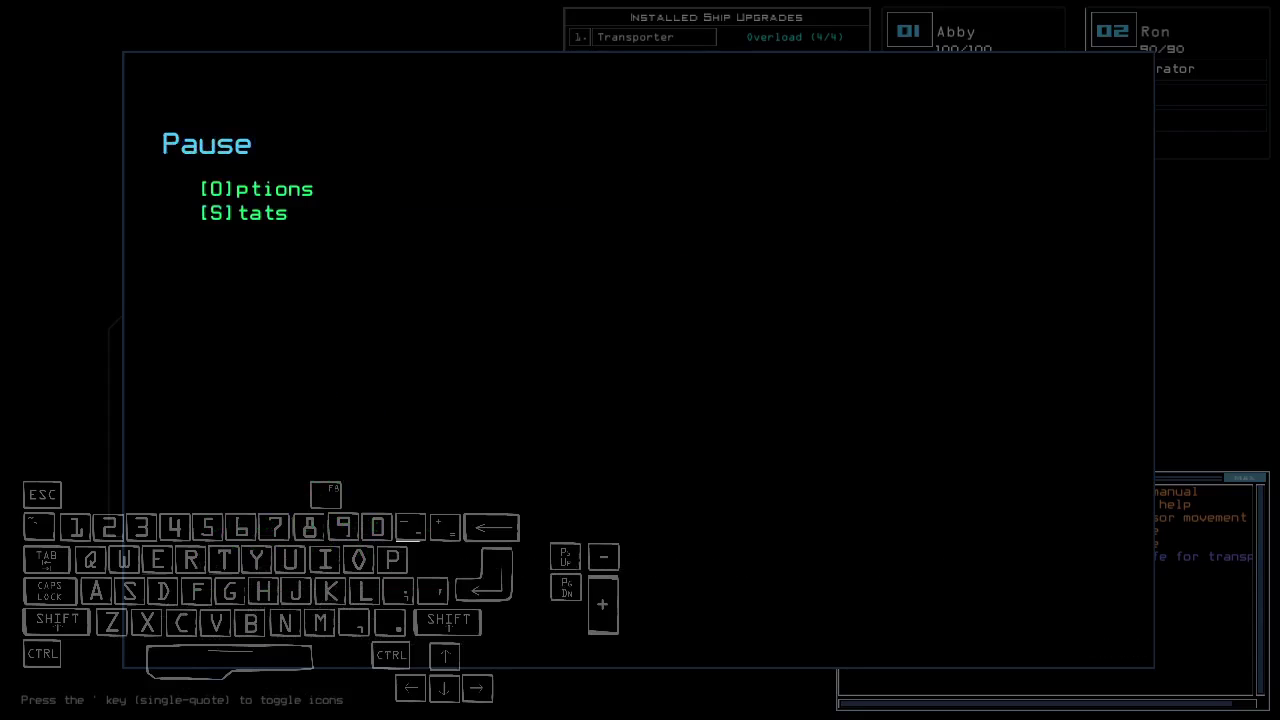
pyautogui.press('b')
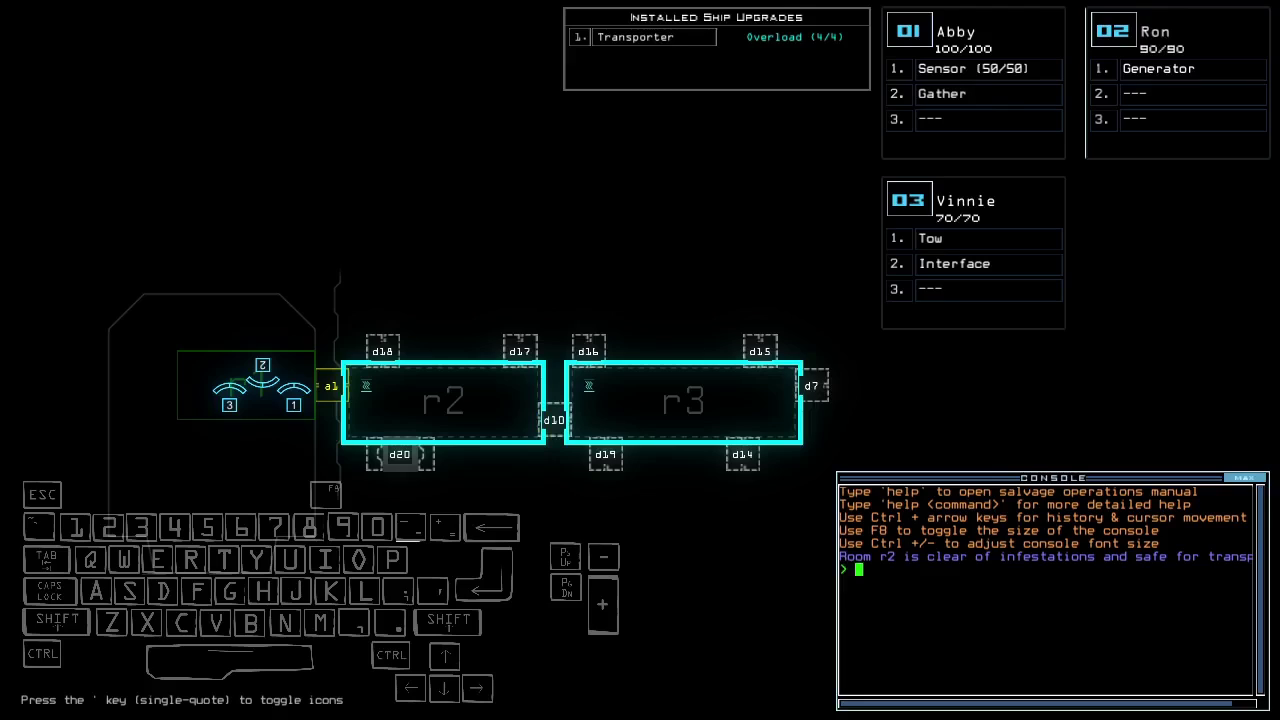
pyautogui.write('ass')
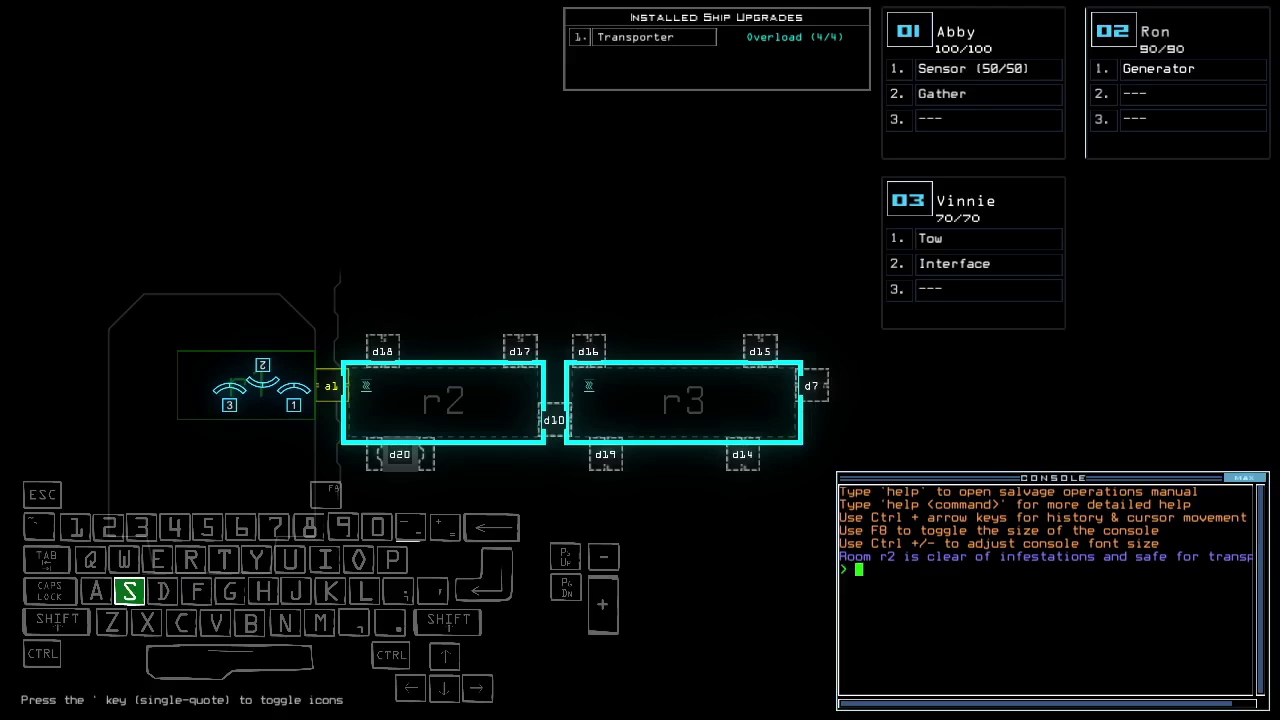
pyautogui.write('fkl')
# Step: Run the status command to list the derelict ship's condition report
pyautogui.press(';')
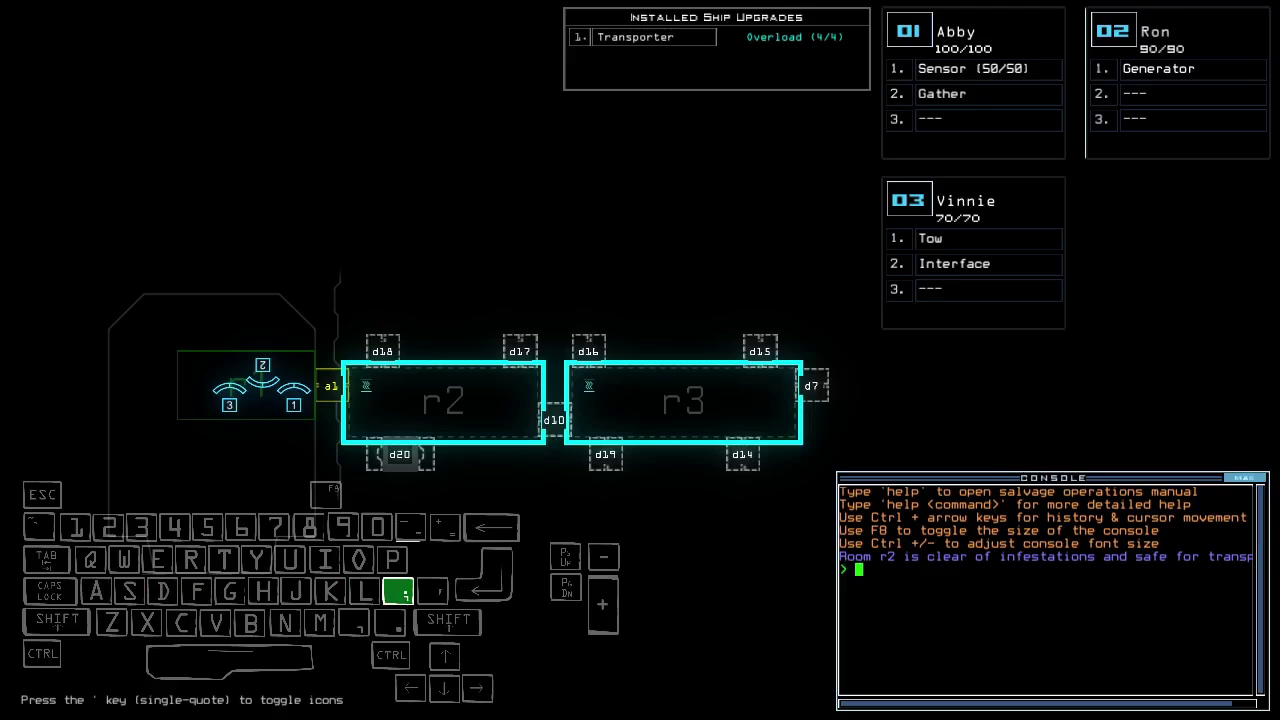
pyautogui.press('k')
pyautogui.press('space')
pyautogui.press(';')
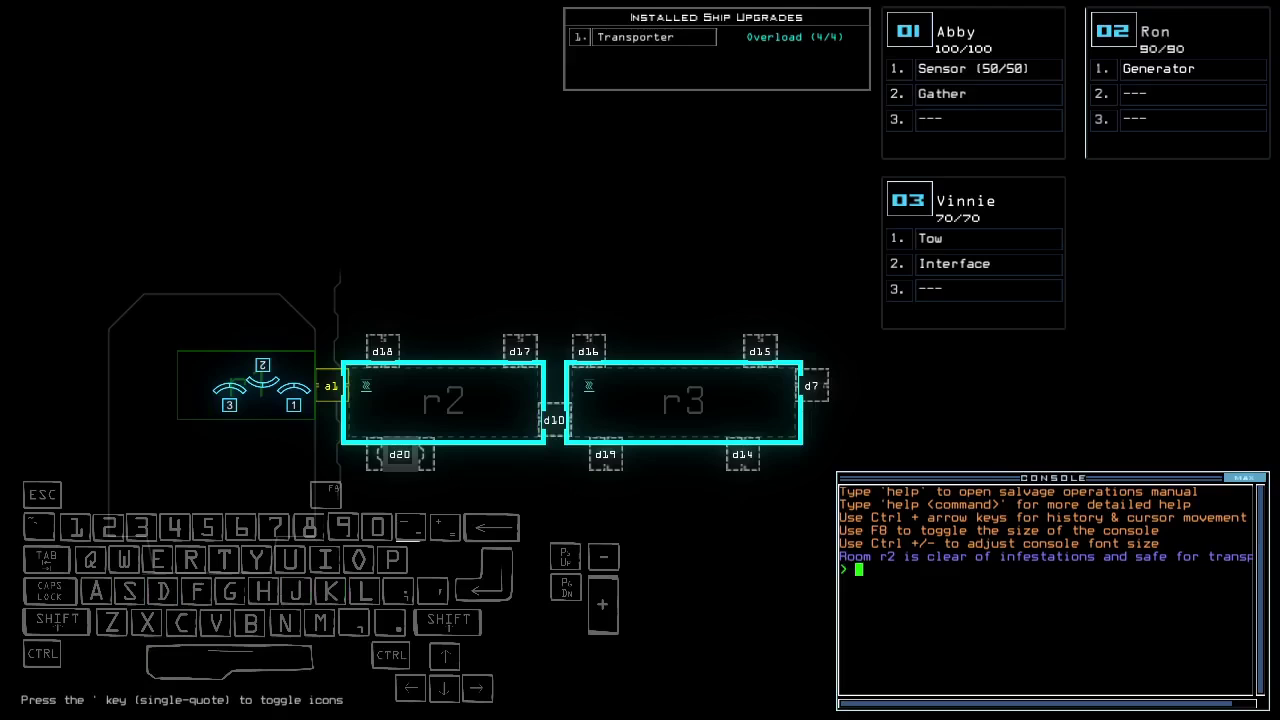
pyautogui.write('status')
pyautogui.press('Return')
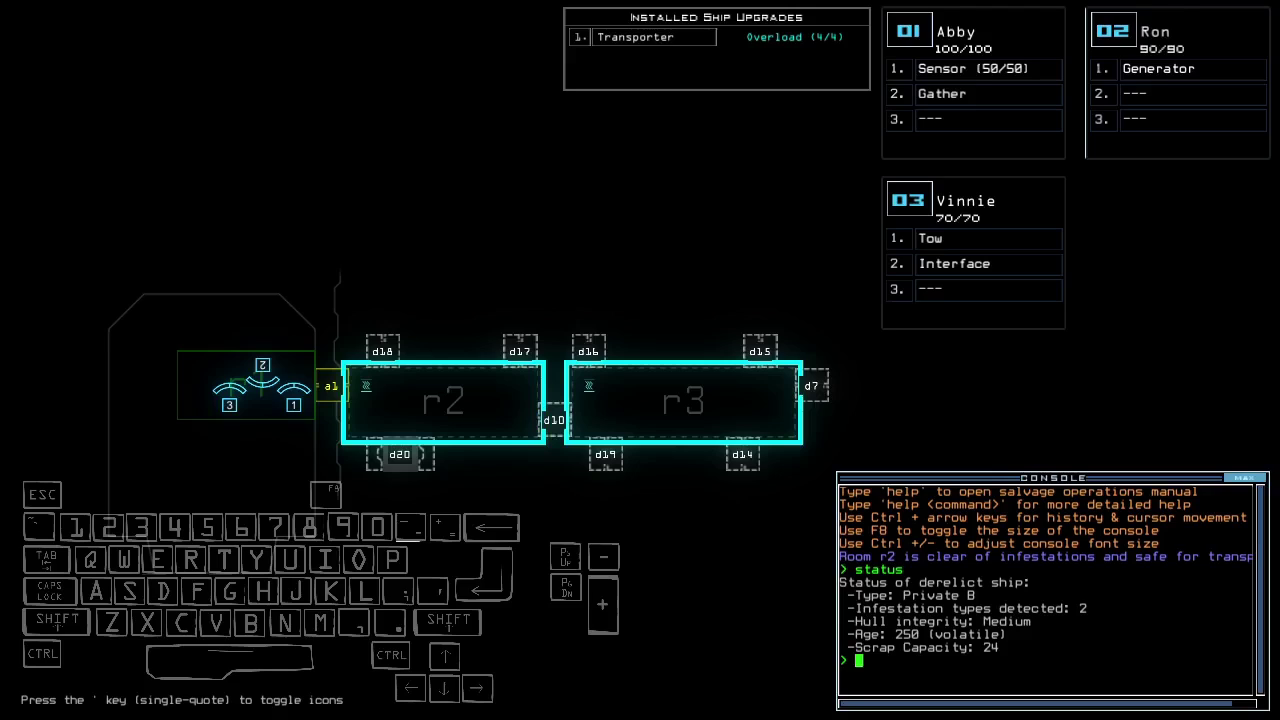
pyautogui.write('l')
# Step: Change the go alias to navigate drones 2 and 3, and save the aliases
pyautogui.press('Return')
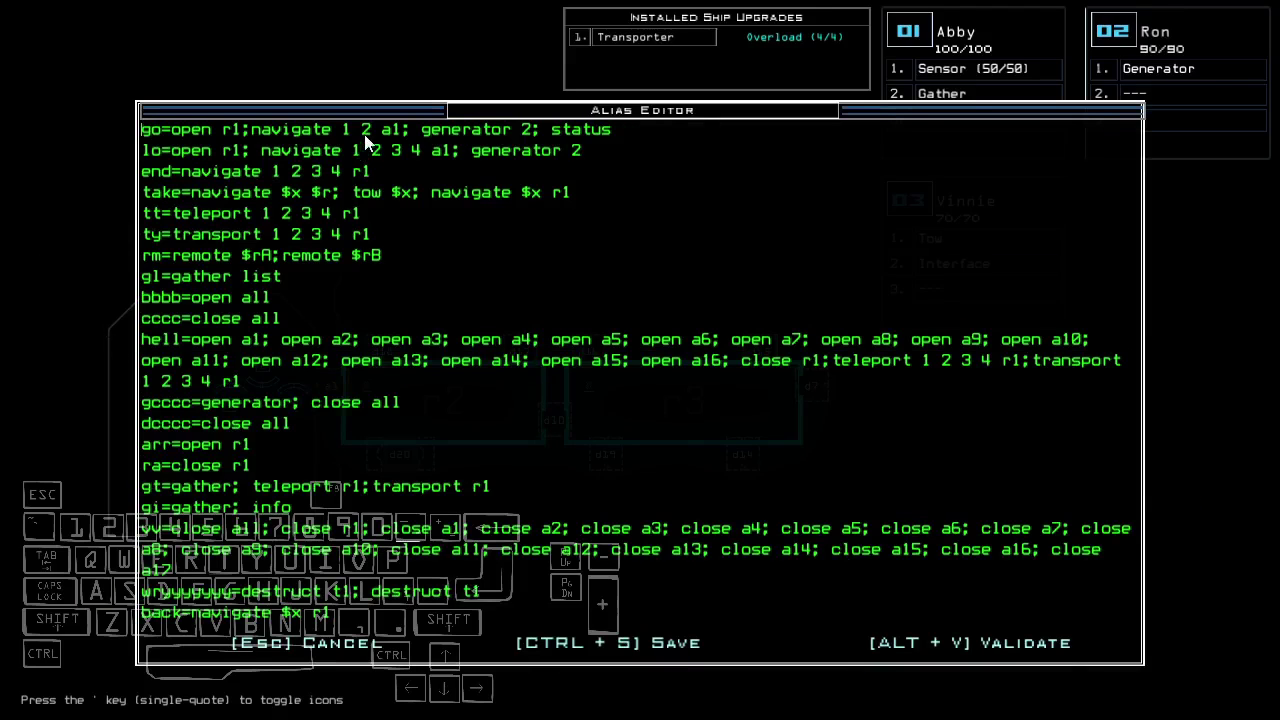
pyautogui.click(367, 140)
pyautogui.press('BackSpace')
pyautogui.press('BackSpace')
pyautogui.press('BackSpace')
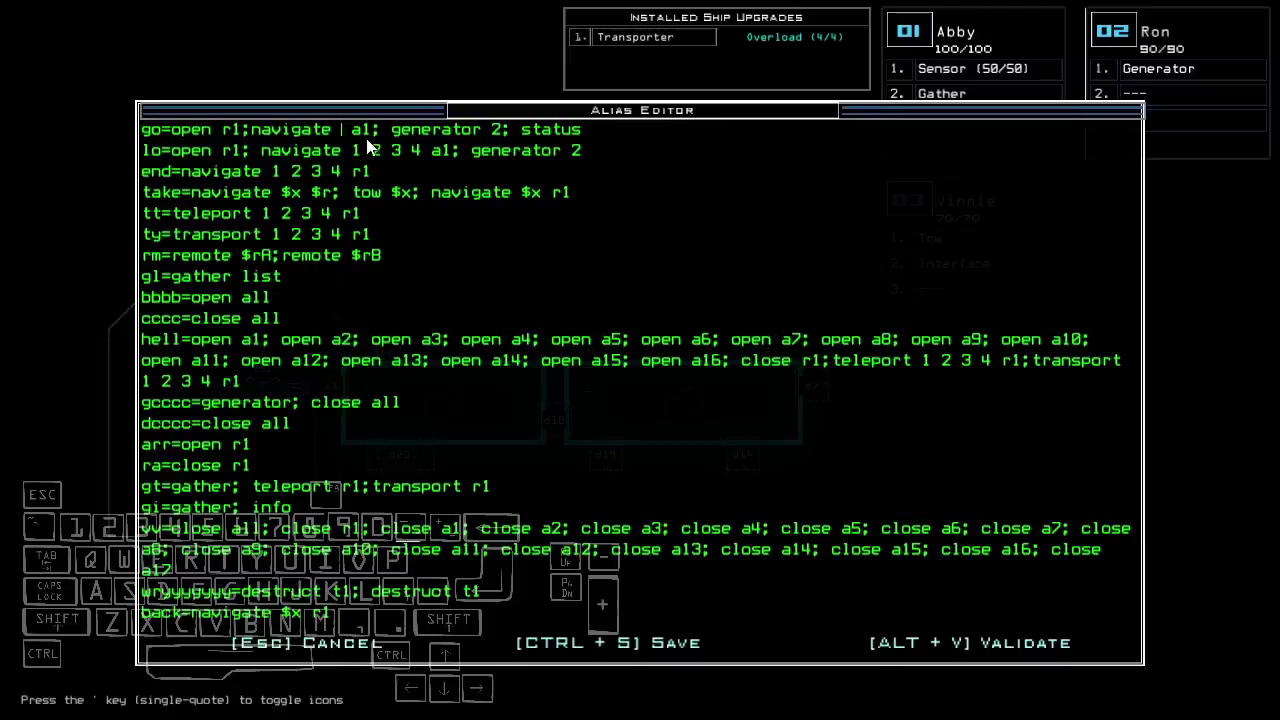
pyautogui.write('2 3')
pyautogui.hotkey('ctrl', 's')
# Step: Give Vinnie Abby's Gather and Sensor modules through a module swap
pyautogui.press('2')
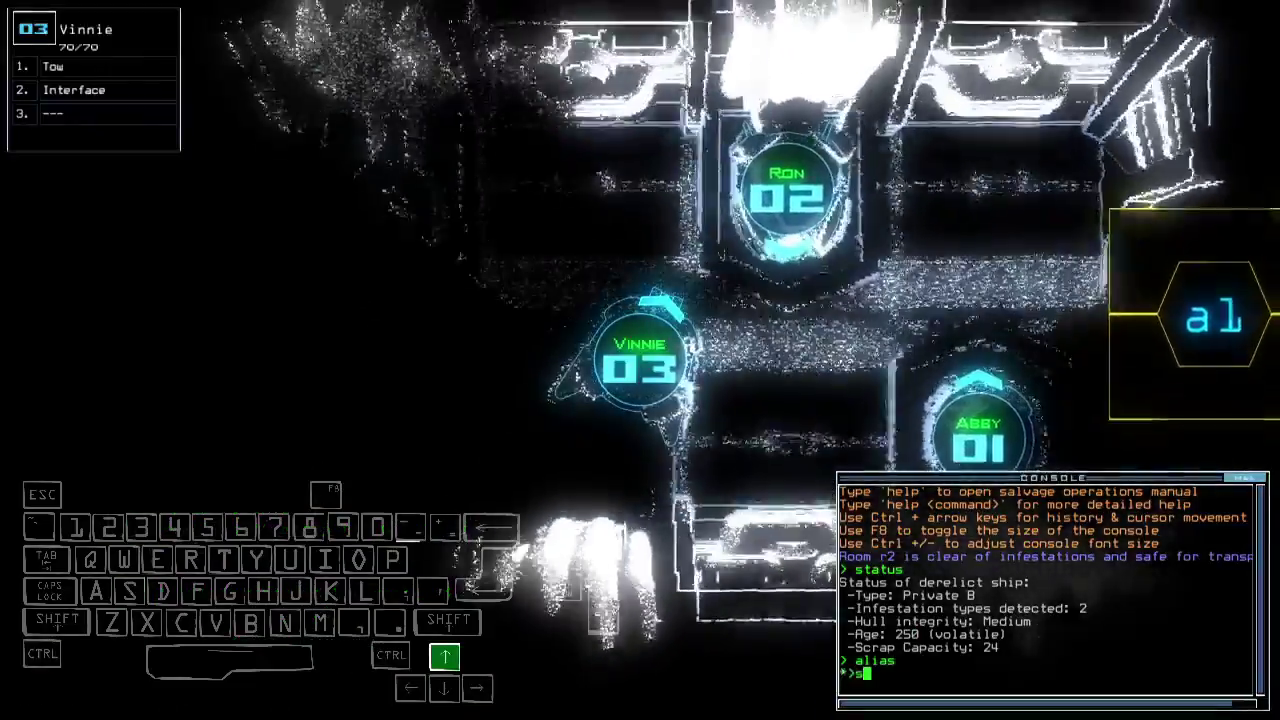
pyautogui.press('Return')
pyautogui.press('Return')
pyautogui.press('a')
pyautogui.press('Return')
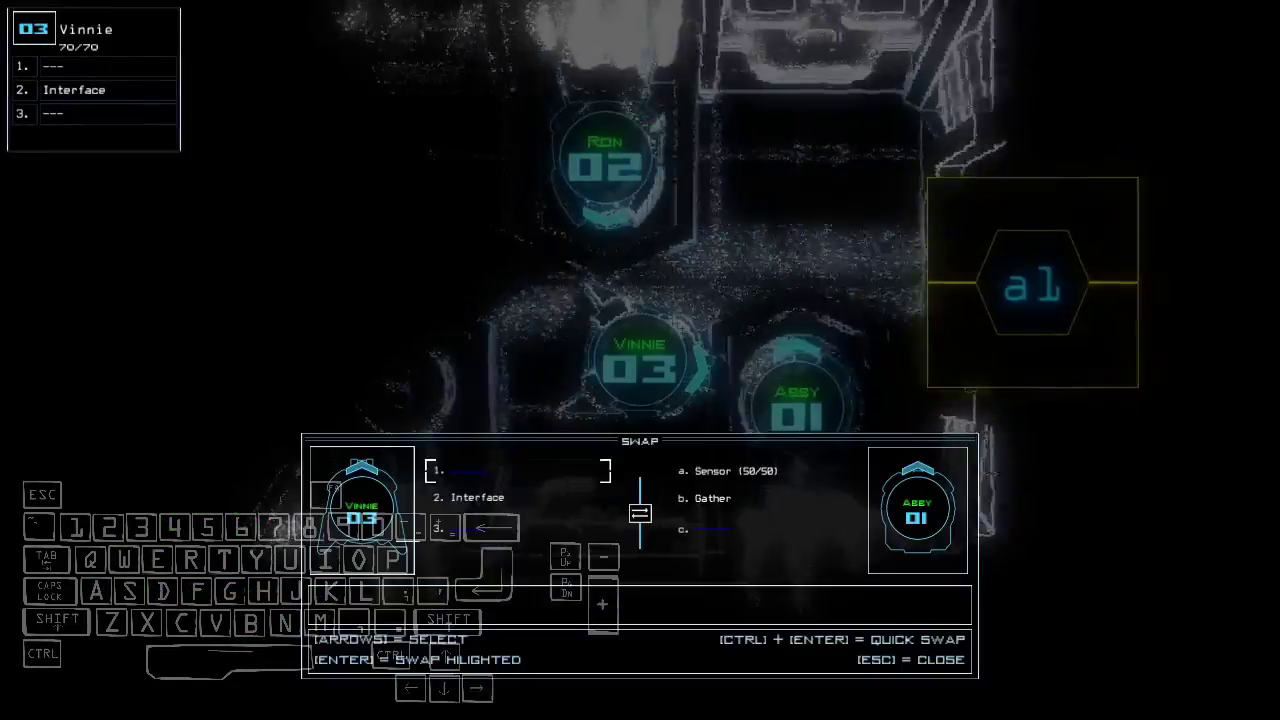
pyautogui.press('Down')
pyautogui.press('Return')
pyautogui.press('Up')
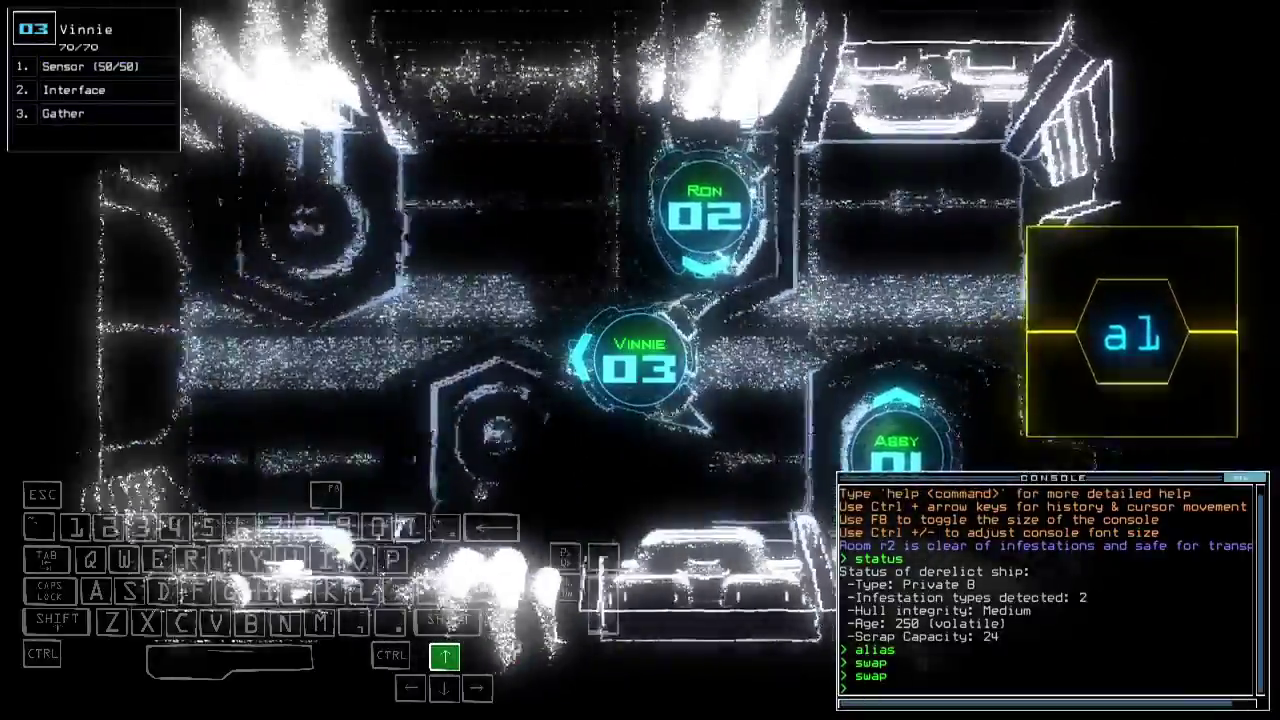
# Step: Drive Vinnie, cycle control through Abby, Ron and Vinnie, and check the ship schematic
pyautogui.press('Up')
pyautogui.write('ss')
pyautogui.press('Return')
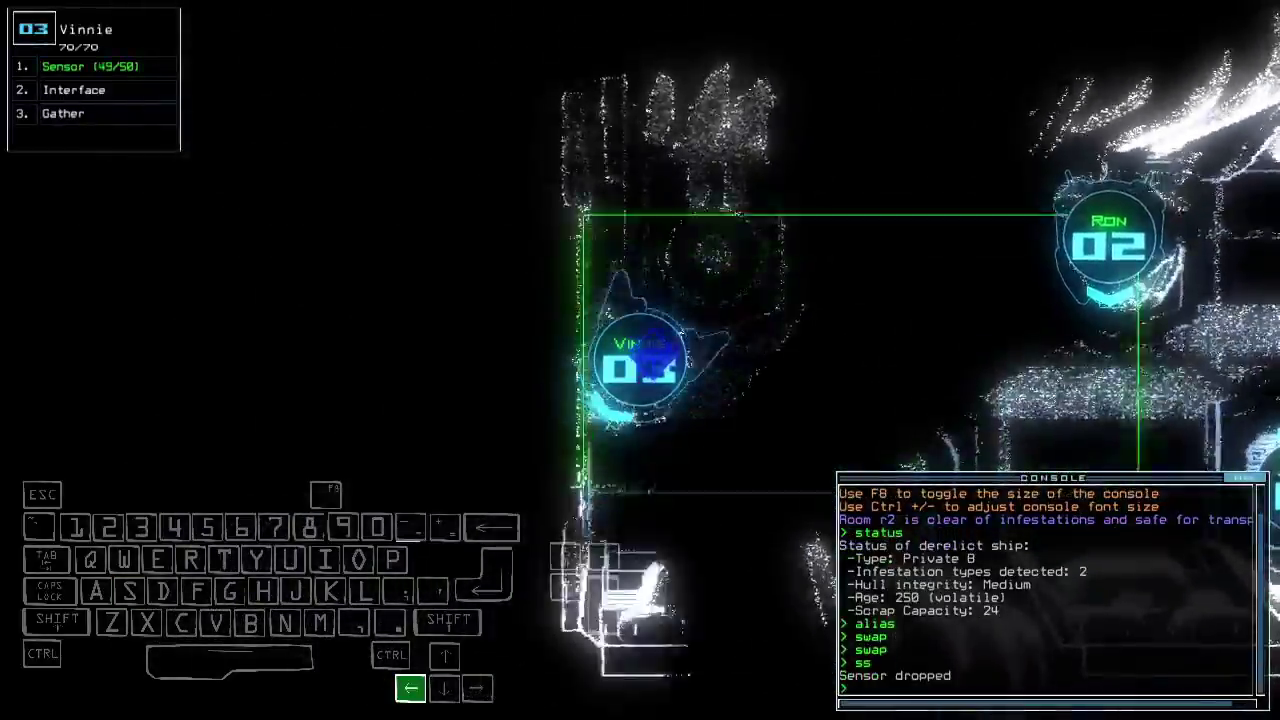
pyautogui.press('Left')
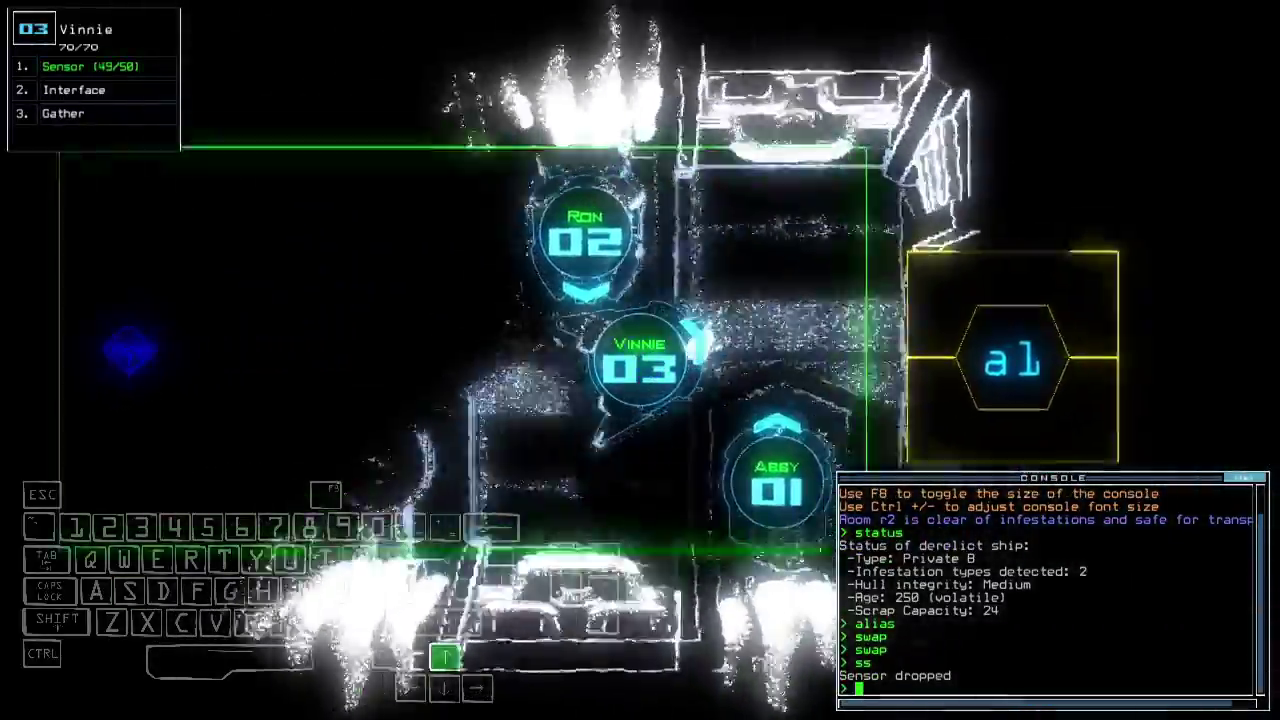
pyautogui.press('1')
pyautogui.press('2')
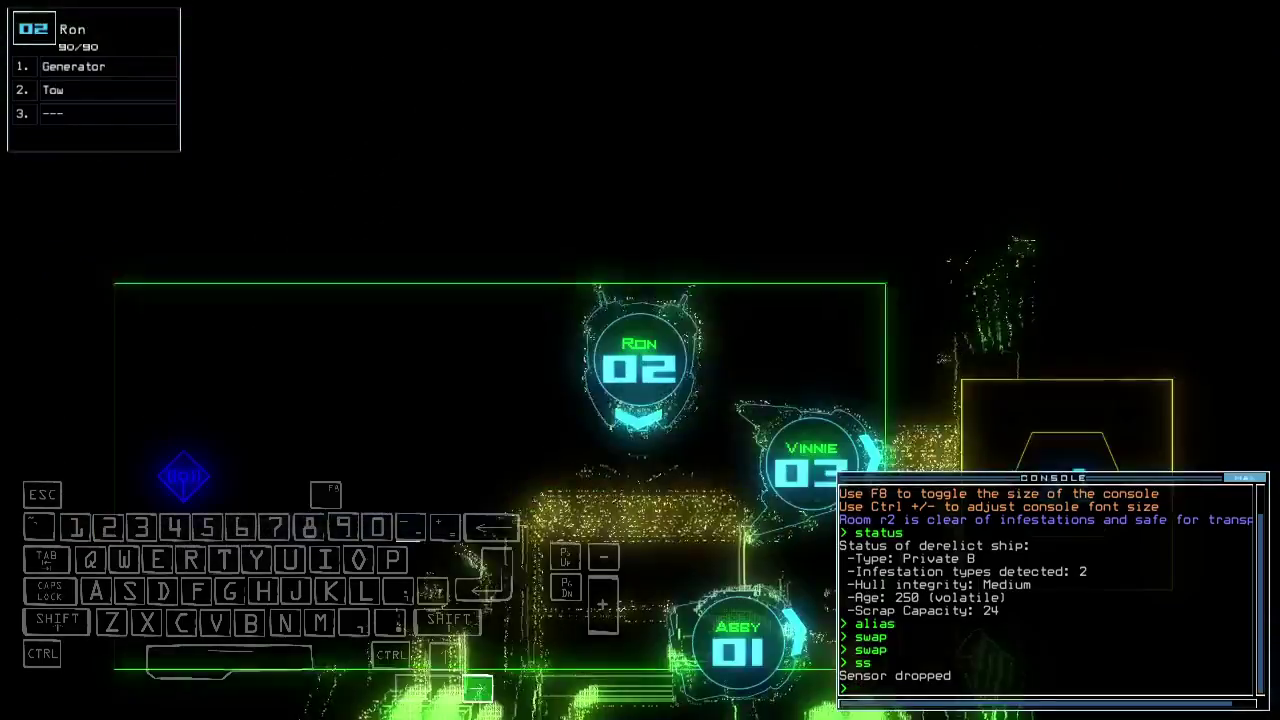
pyautogui.press('3')
pyautogui.press('space')
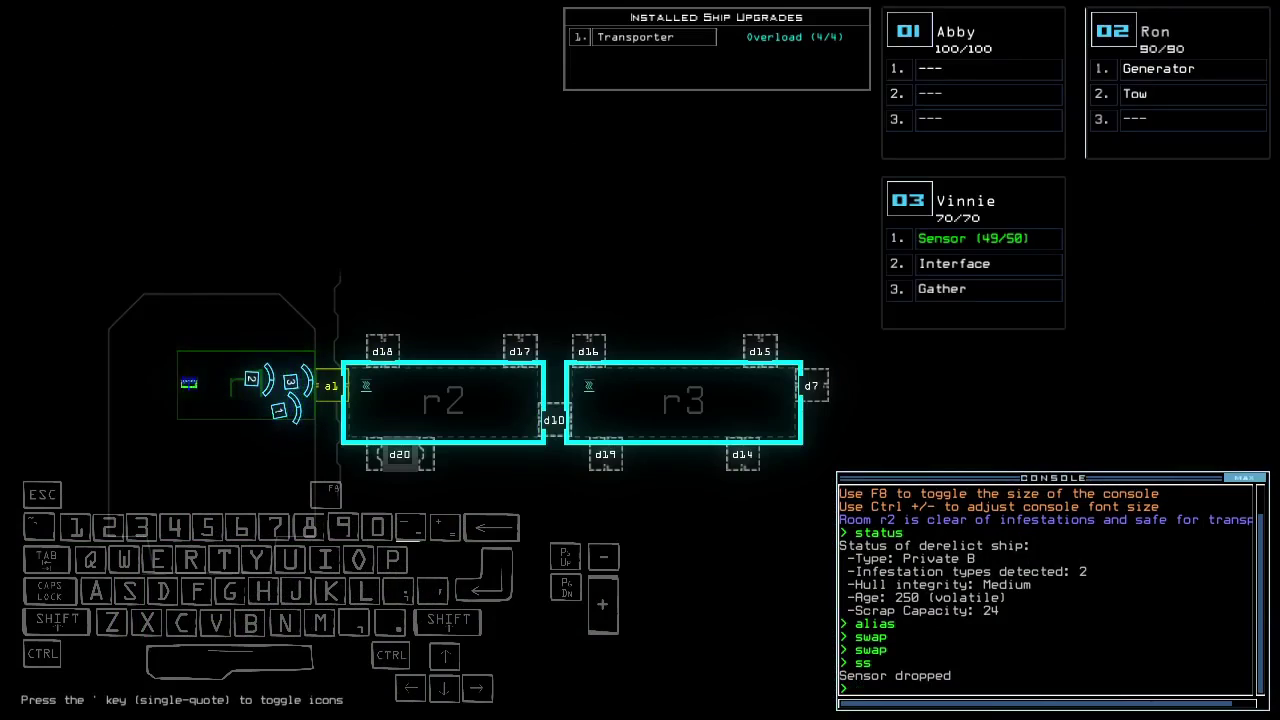
pyautogui.press('space')
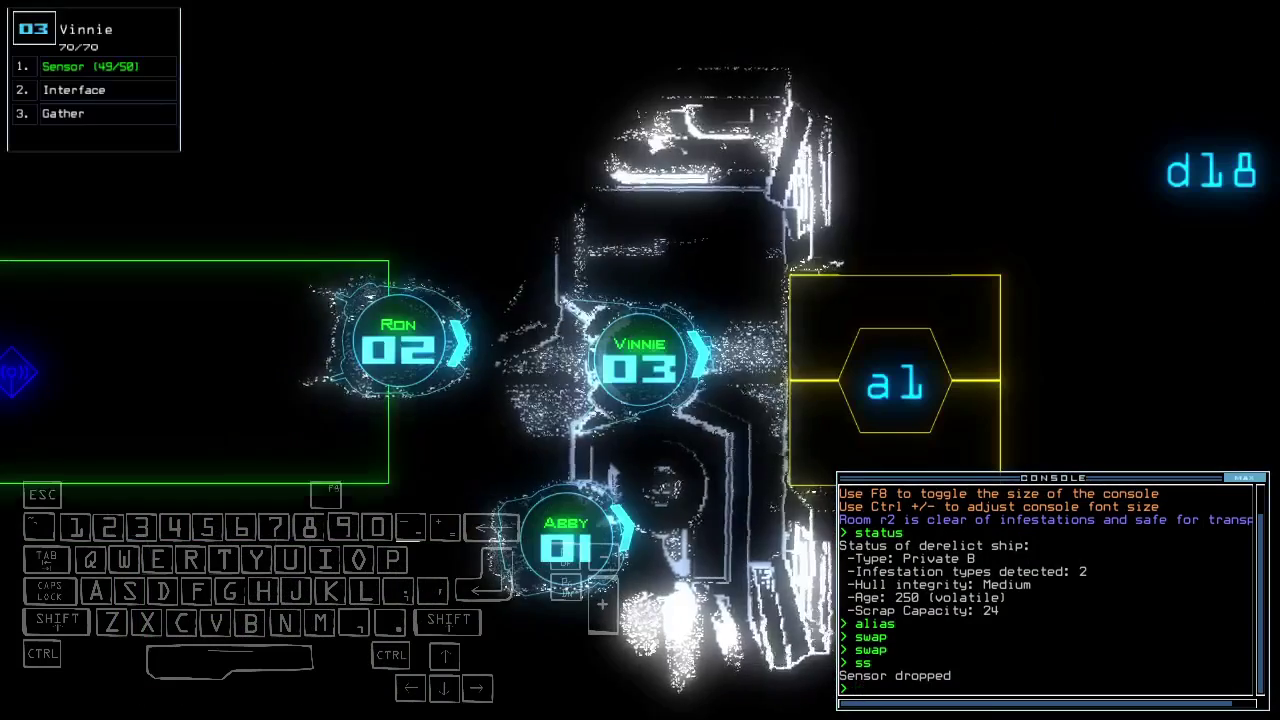
pyautogui.write('lo')
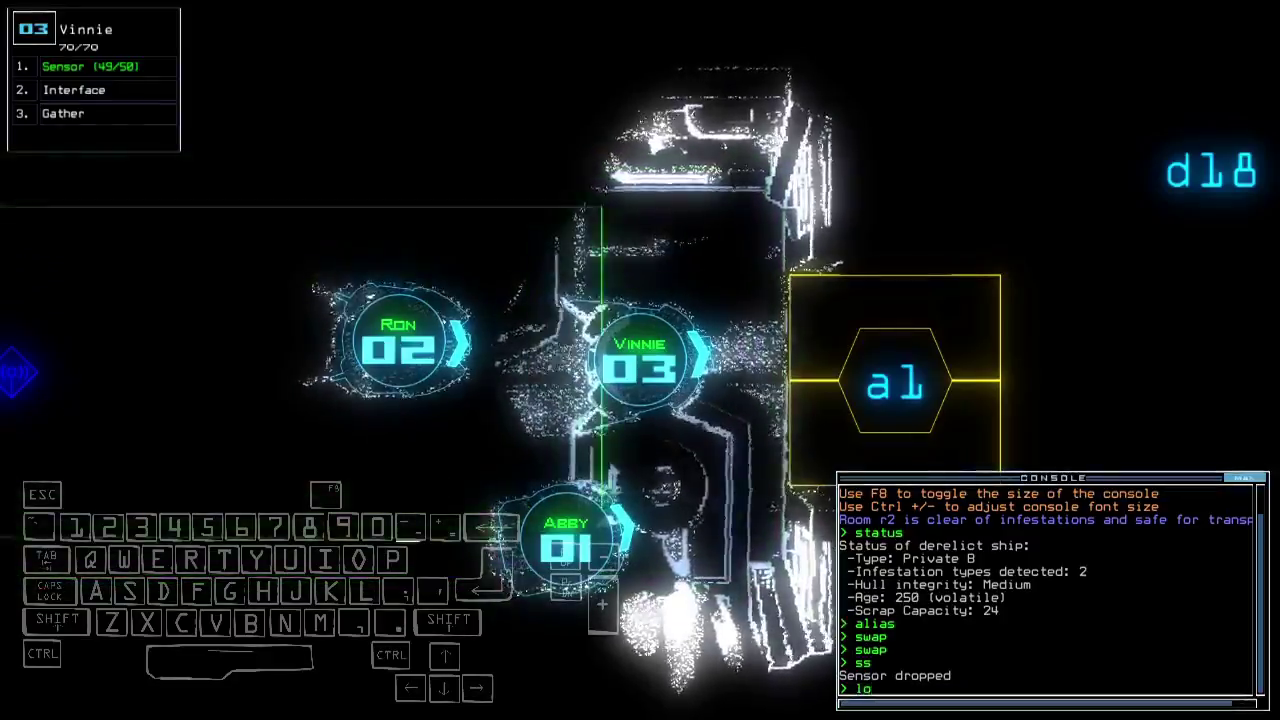
# Step: Send drones to r2, drop a sensor, collect scrap, power the generator, gather J-Fuel
pyautogui.press('Return')
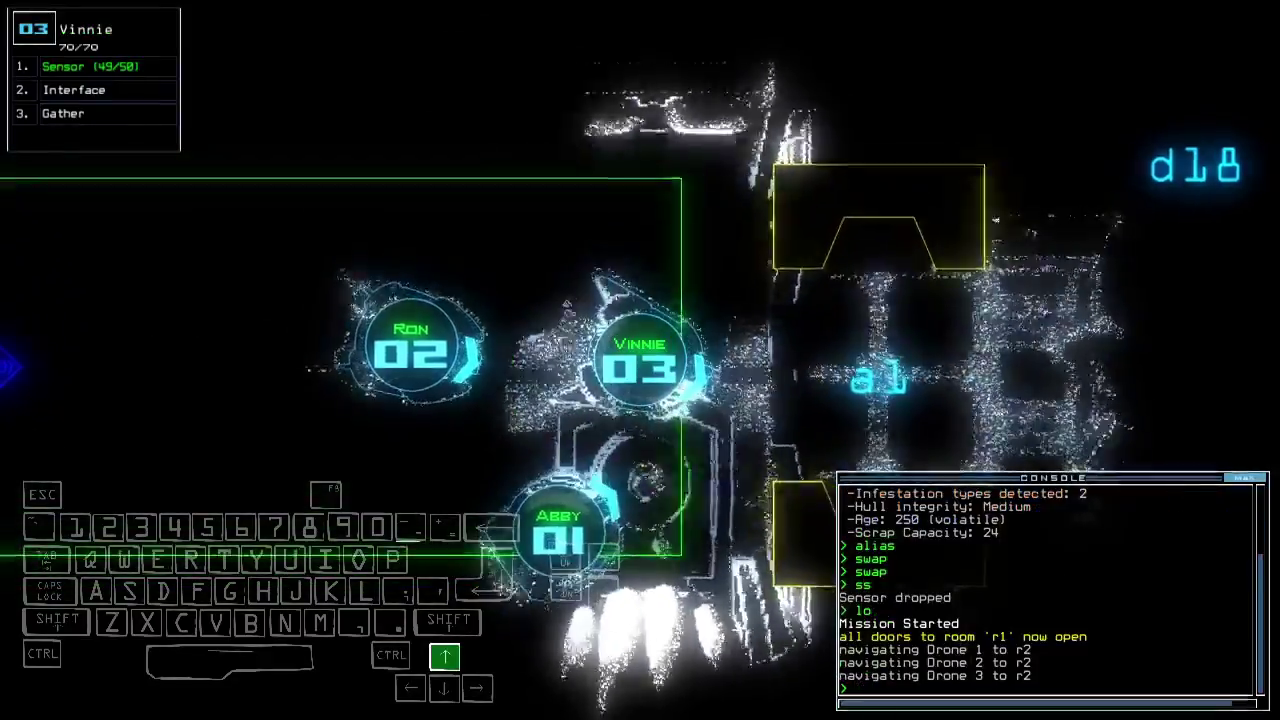
pyautogui.write('ss')
pyautogui.press('Return')
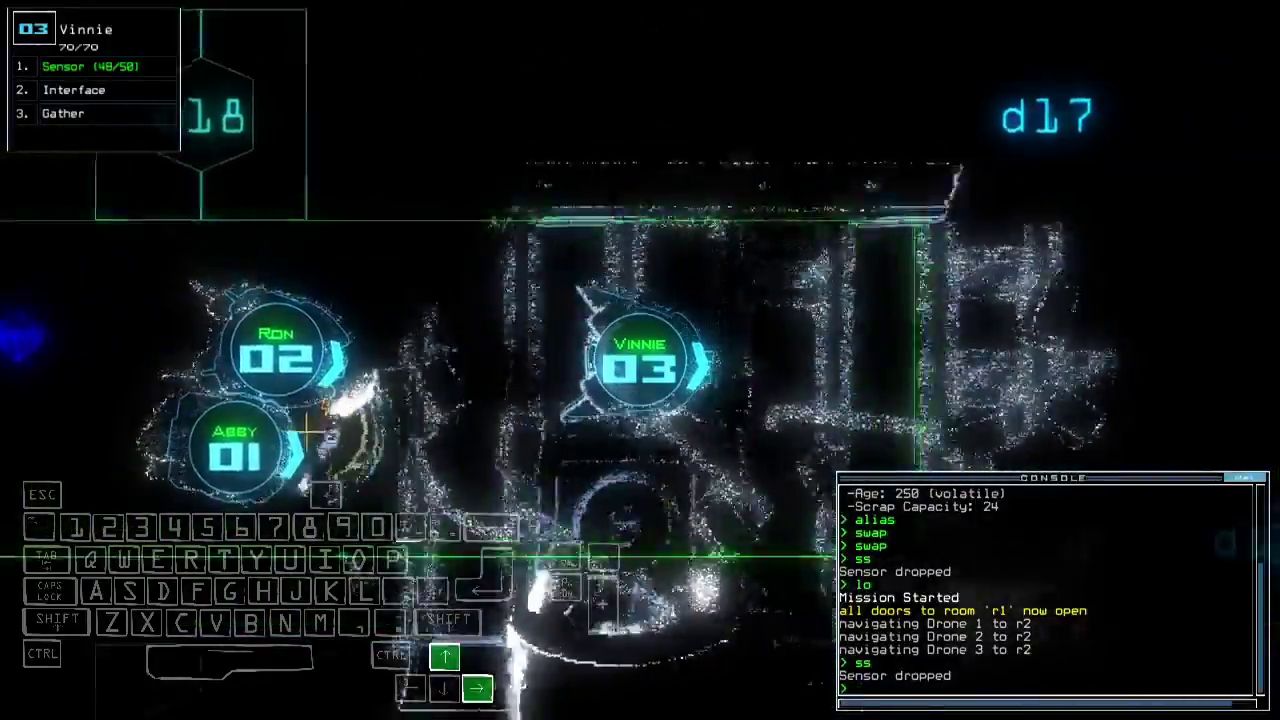
pyautogui.write('g')
pyautogui.press('Return')
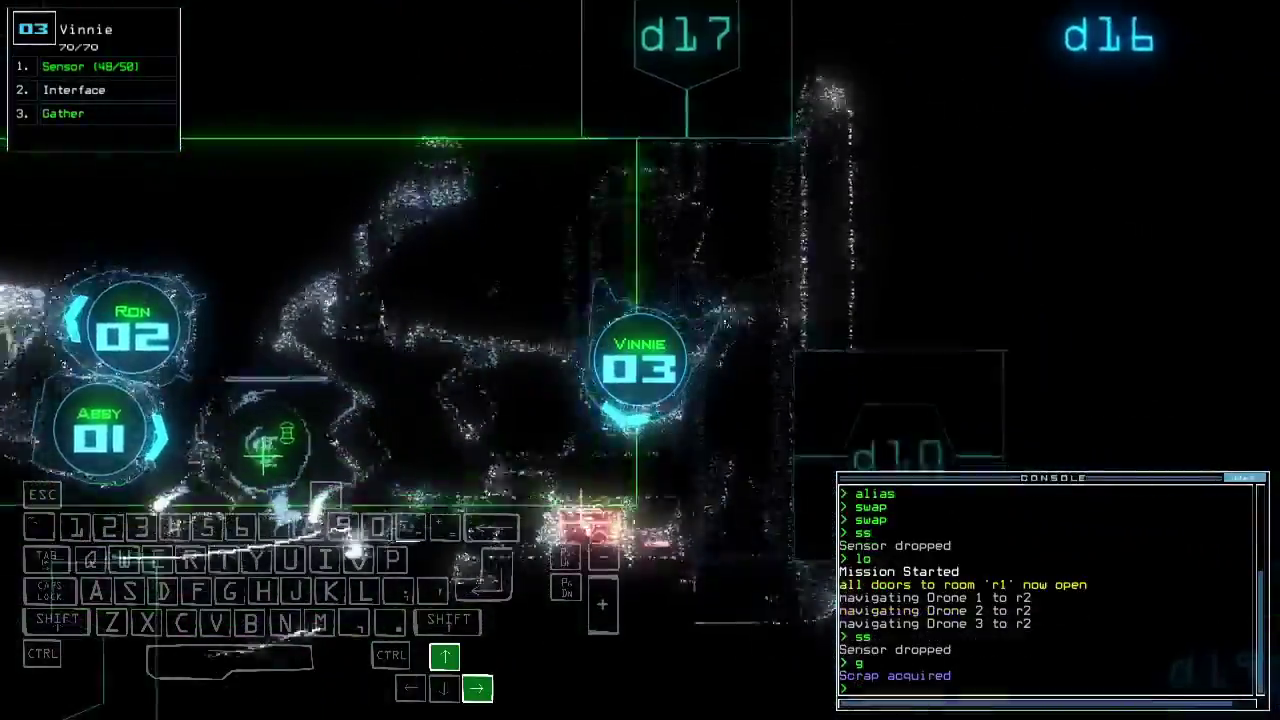
pyautogui.write('g')
pyautogui.press('Return')
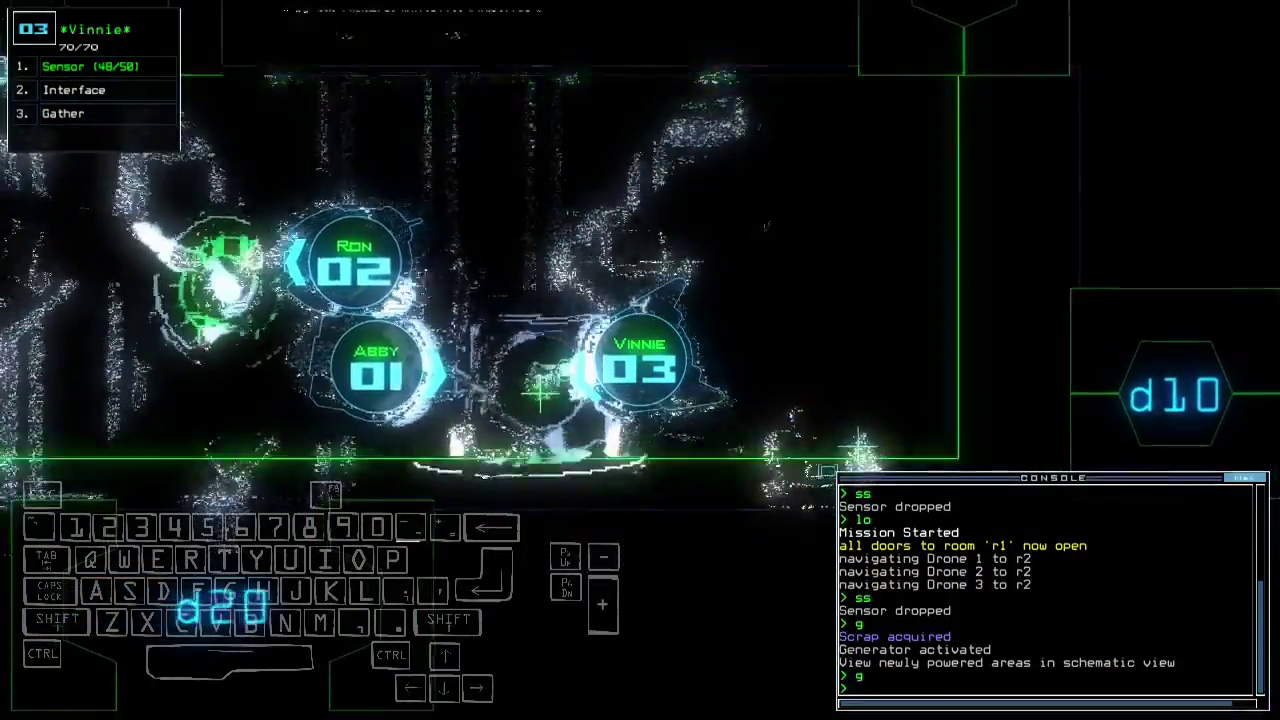
pyautogui.press('Return')
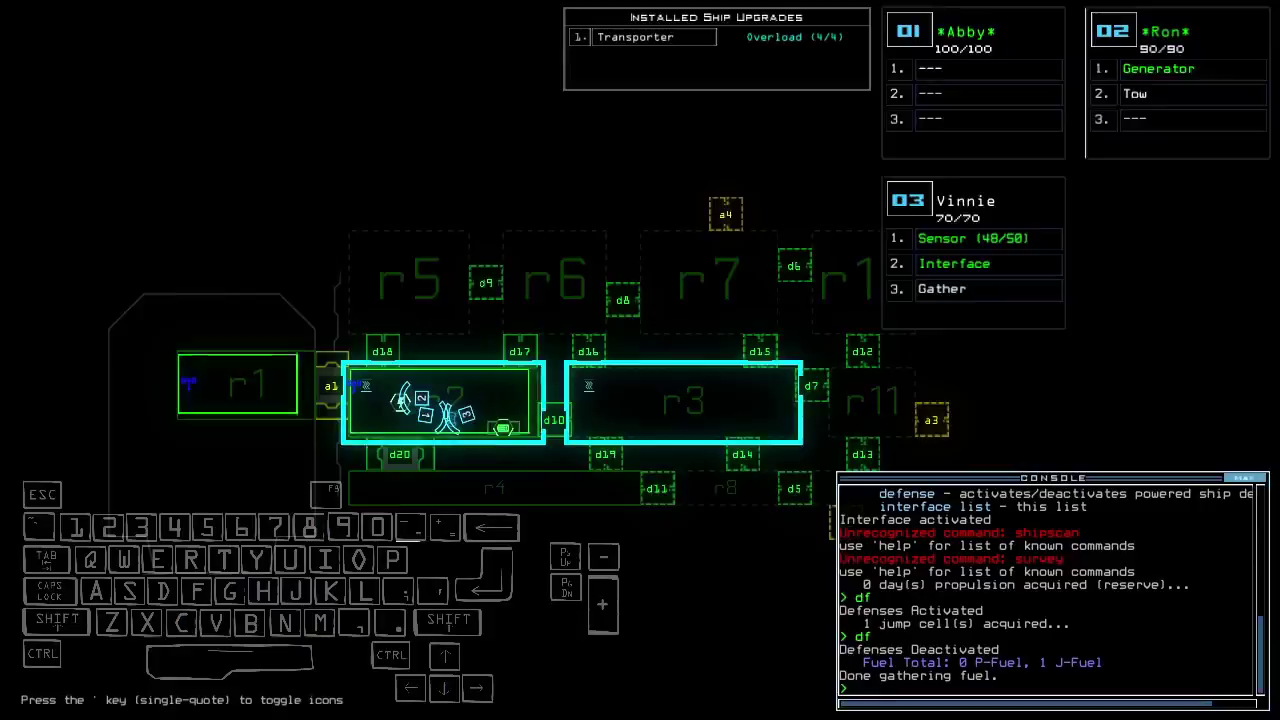
pyautogui.write('dd a4')
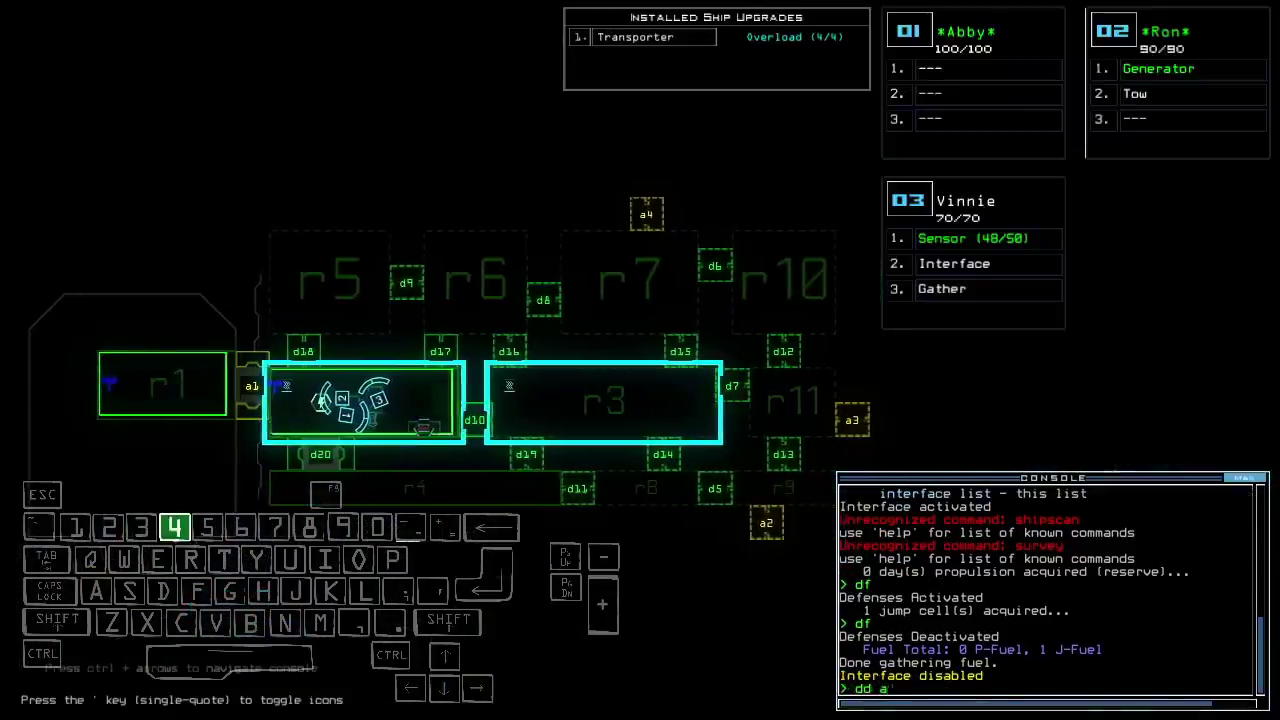
# Step: Re-dock at airlock a4, drop a sensor, open the r1 doors and collect scrap
pyautogui.press('Return')
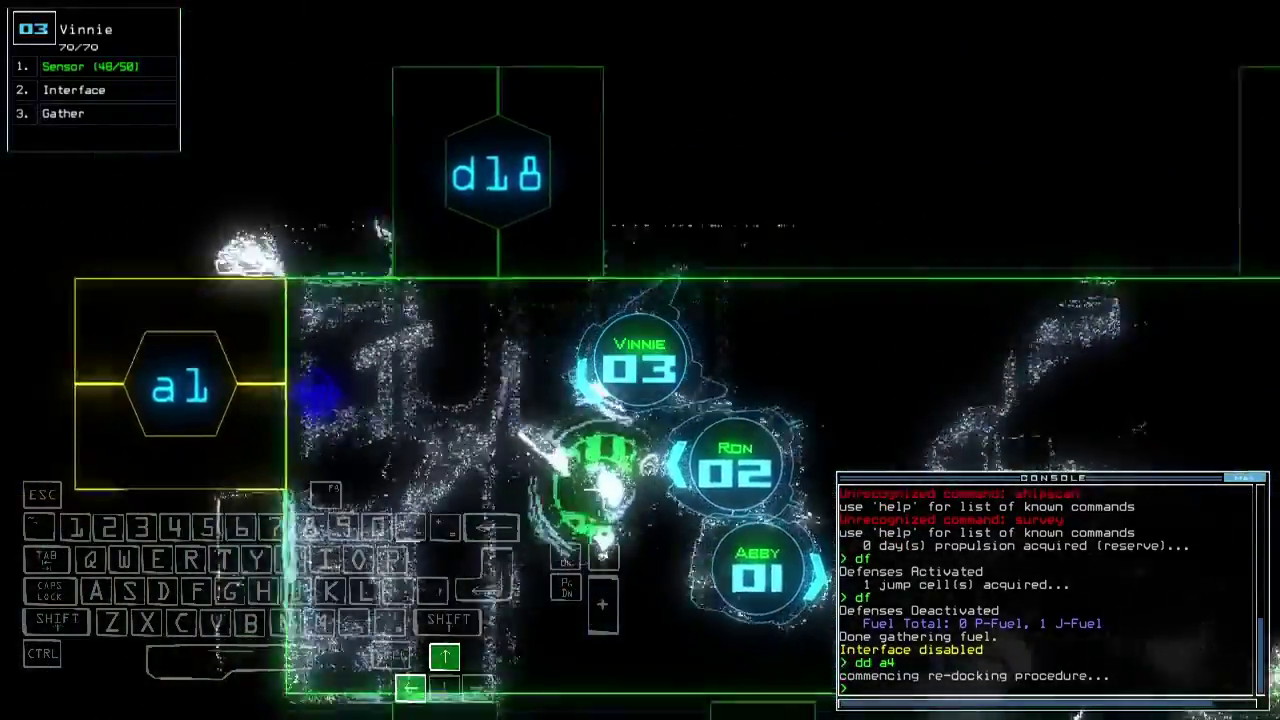
pyautogui.write('ss')
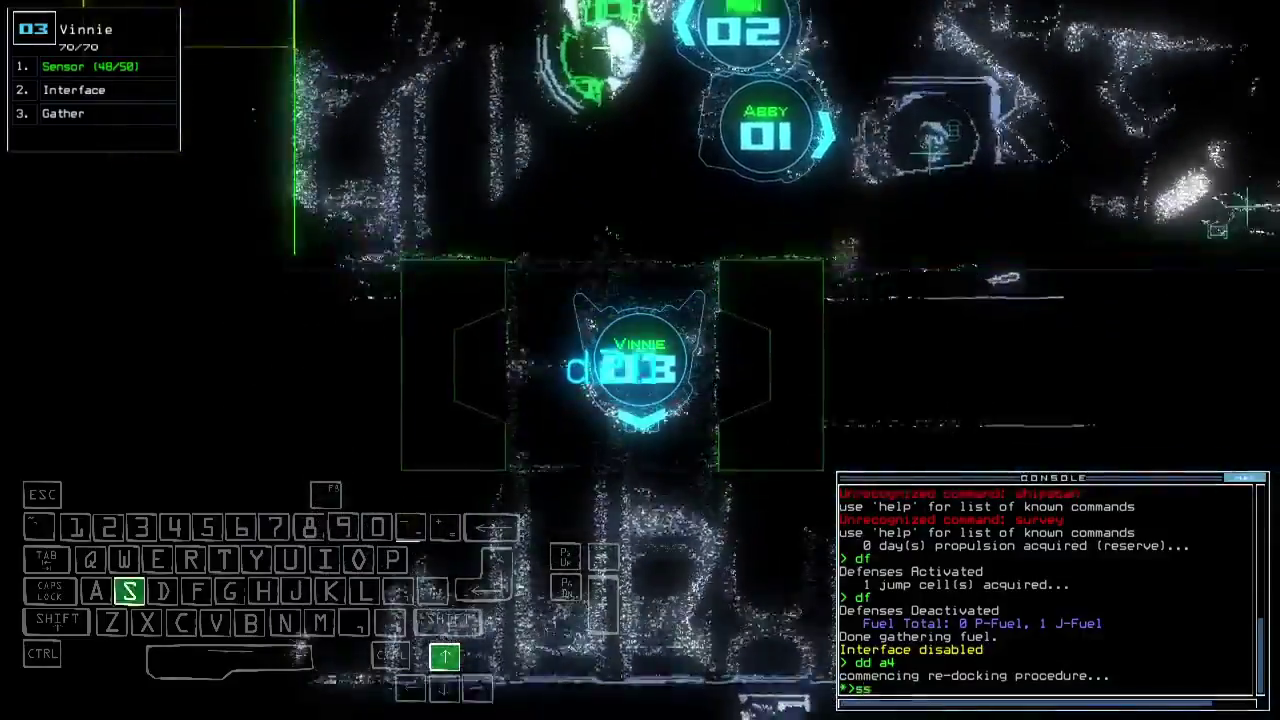
pyautogui.press('Return')
pyautogui.press('Left')
pyautogui.write('arr')
pyautogui.press('Return')
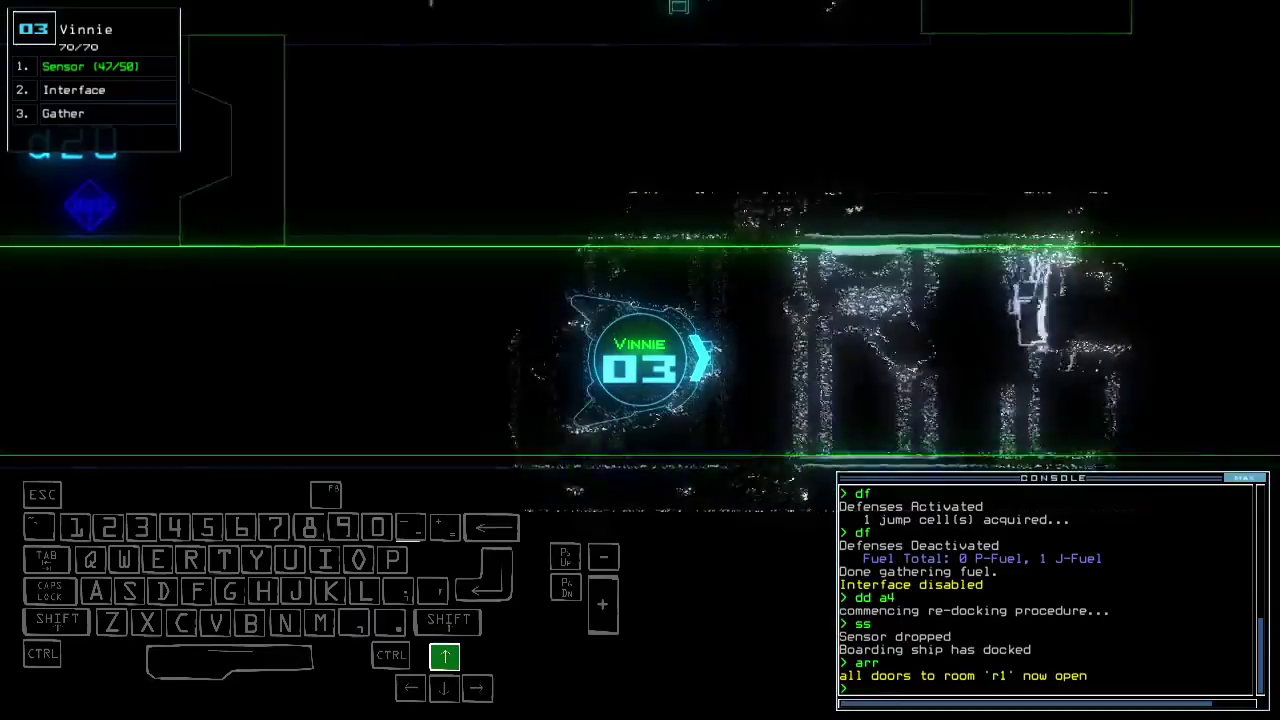
pyautogui.write('g')
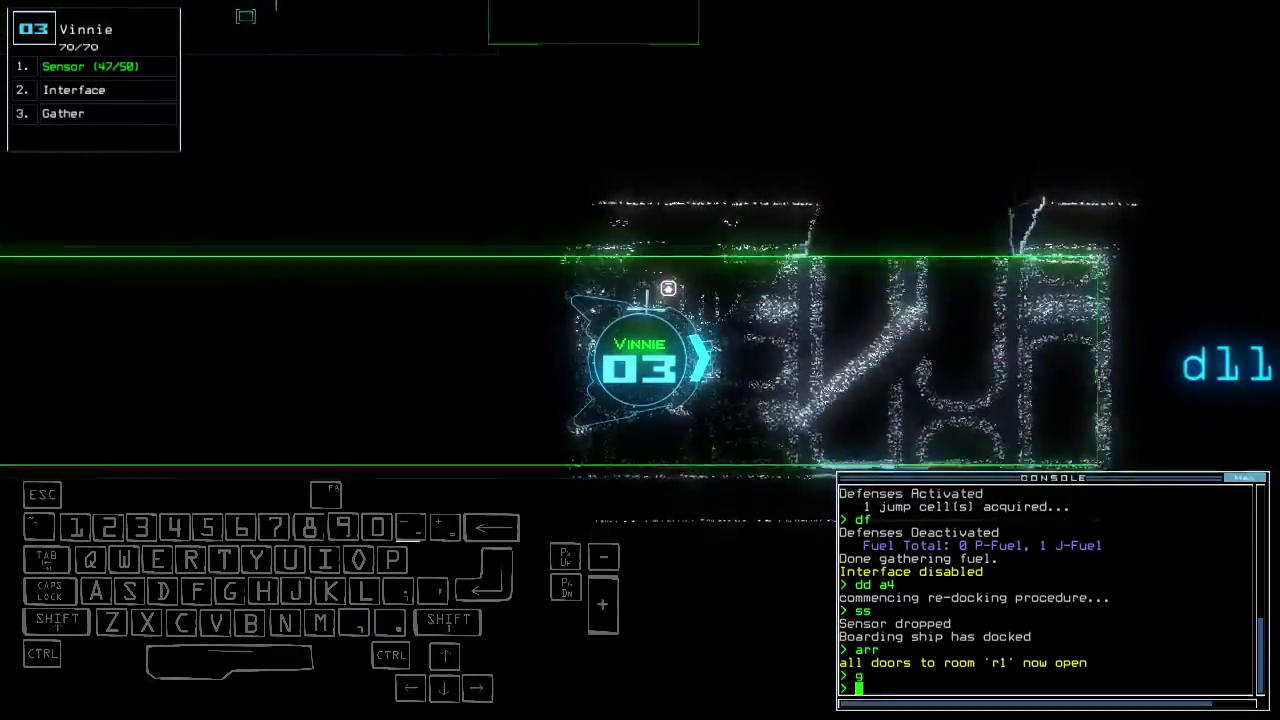
pyautogui.press('Return')
pyautogui.press('space')
# Step: Swap the Tow upgrade into Abby's first slot and send her towing to r1
pyautogui.press('1')
pyautogui.press('Down')
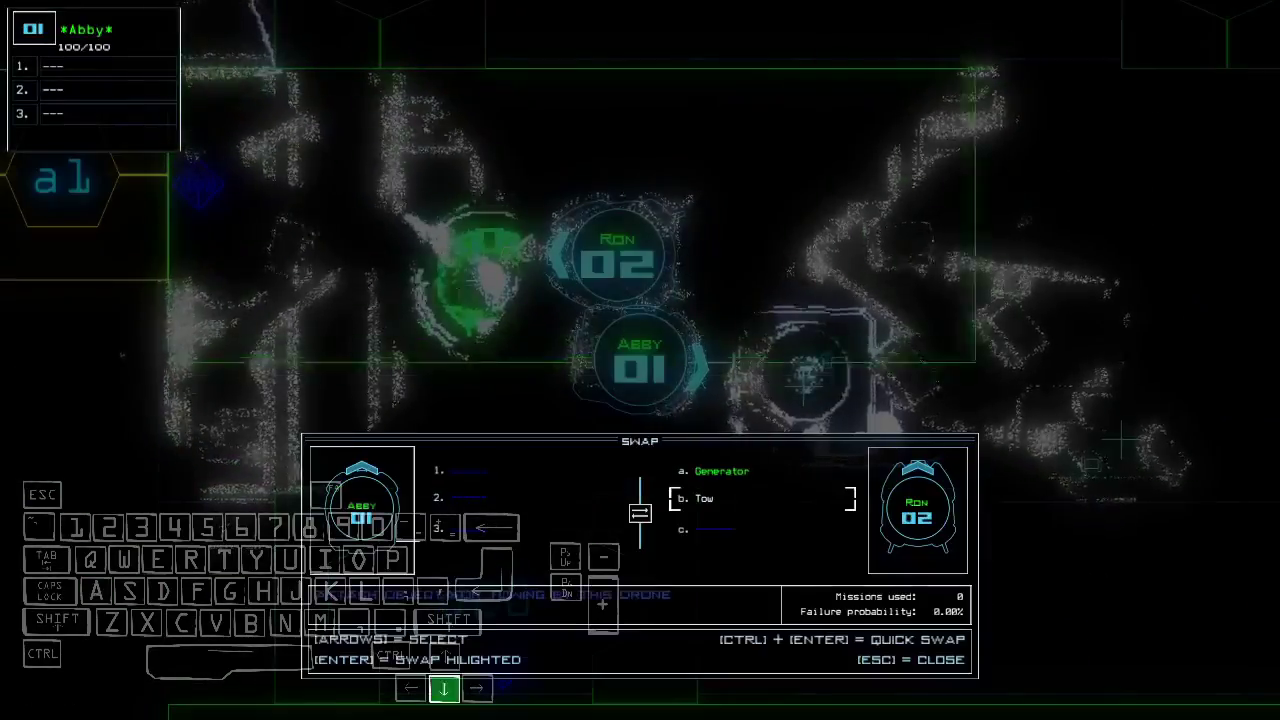
pyautogui.press('Return')
pyautogui.press('Escape')
pyautogui.write('tow ;navigate')
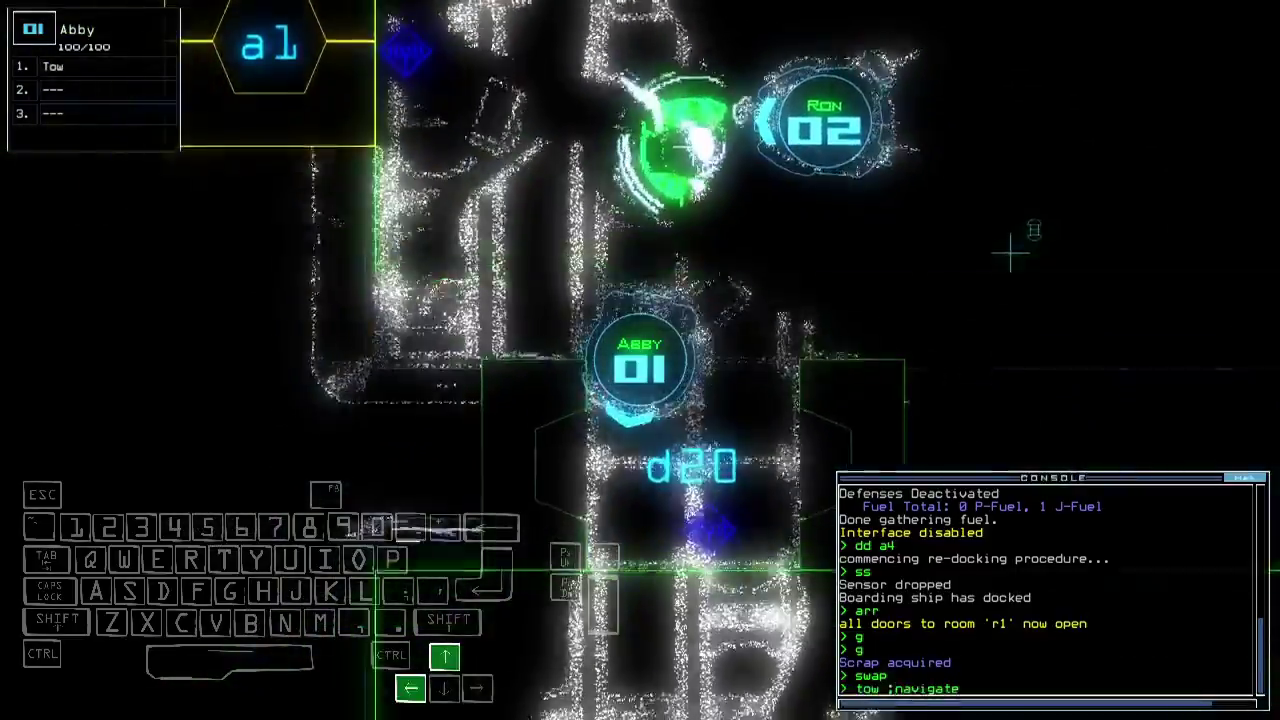
pyautogui.write(' r1')
pyautogui.press('Return')
pyautogui.press('space')
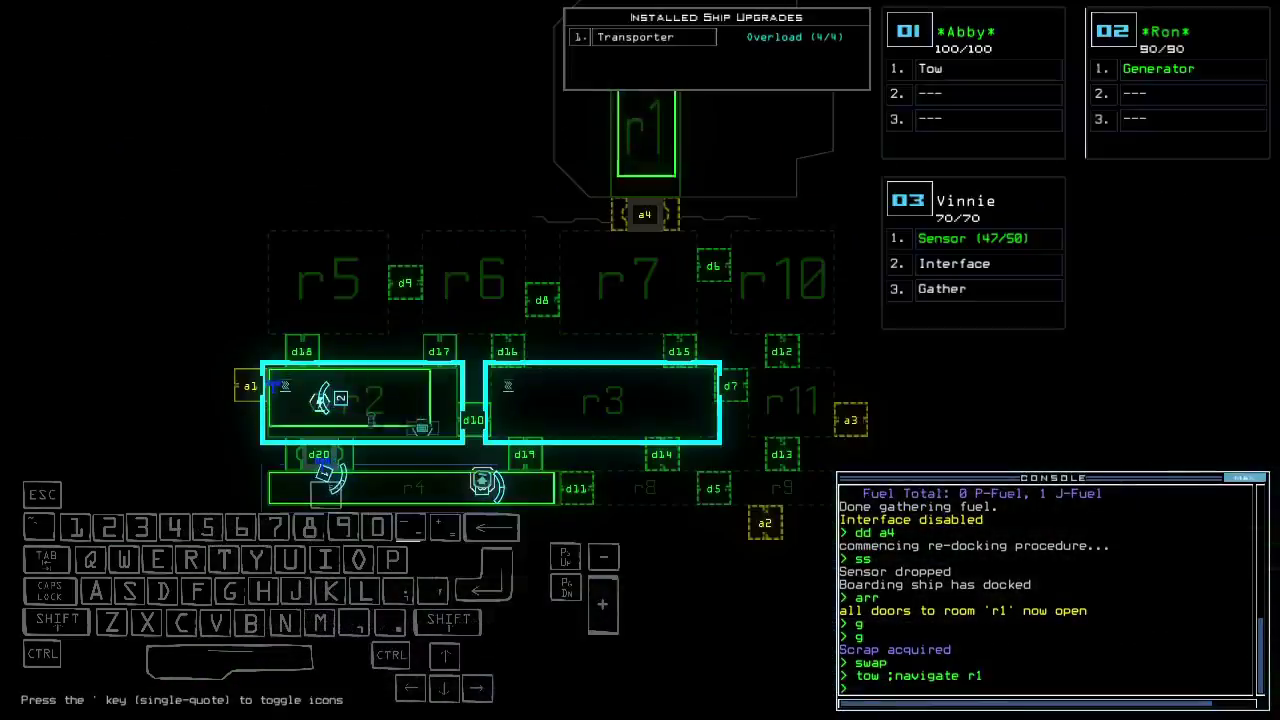
# Step: Open door d19, drop a motion sensor, and close all doors to r1
pyautogui.press('space')
pyautogui.write('d1')
pyautogui.press('Return')
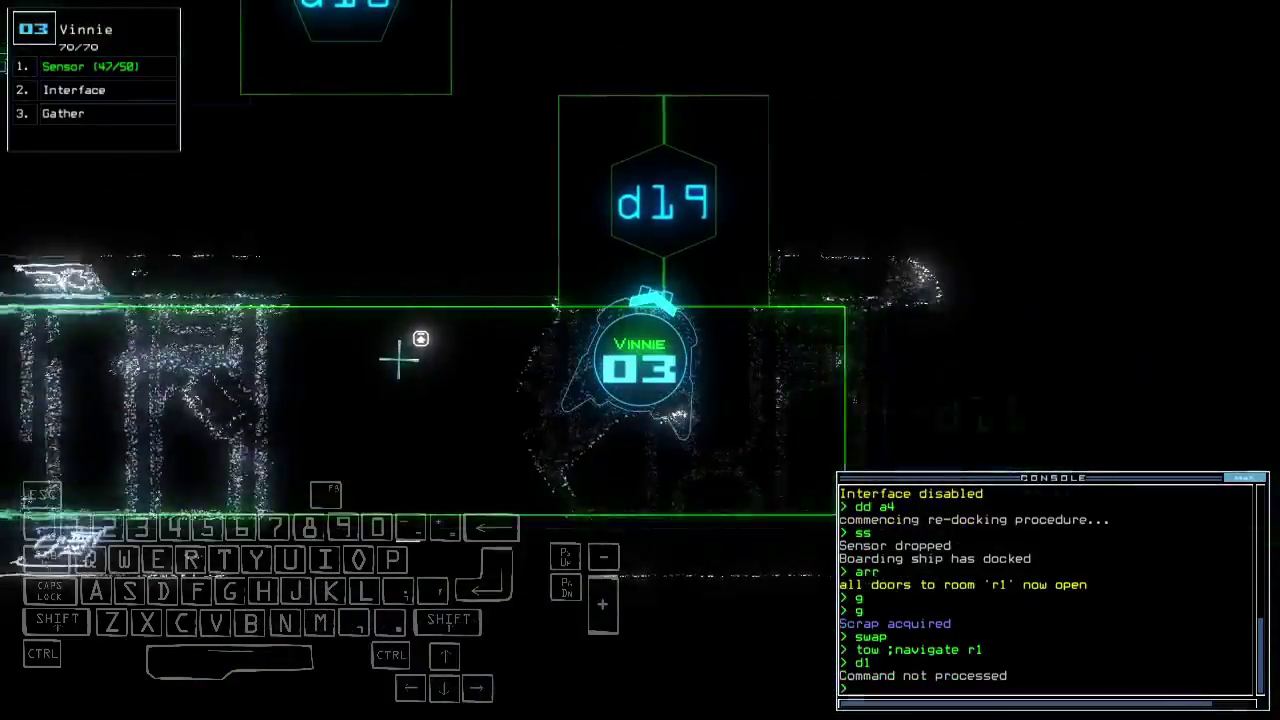
pyautogui.write('d19')
pyautogui.press('Return')
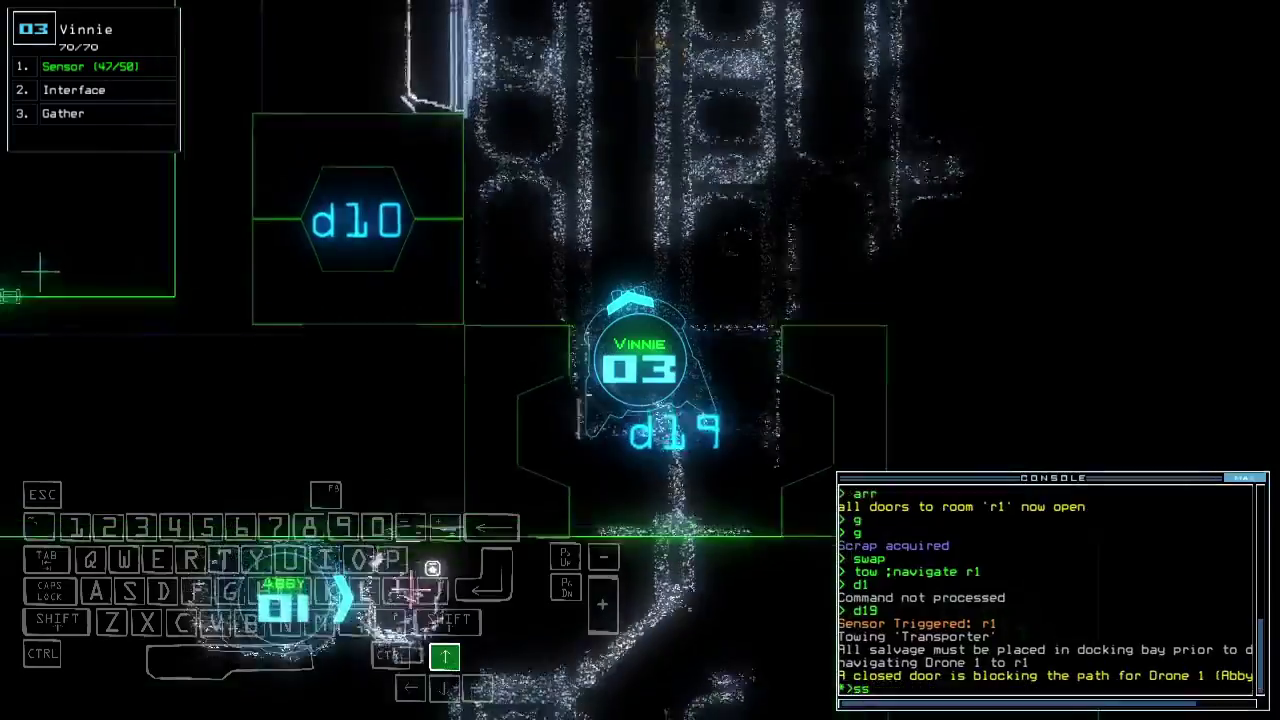
pyautogui.write('ss')
pyautogui.press('Return')
pyautogui.write('ra')
pyautogui.press('Return')
pyautogui.write('g')
pyautogui.press('Return')
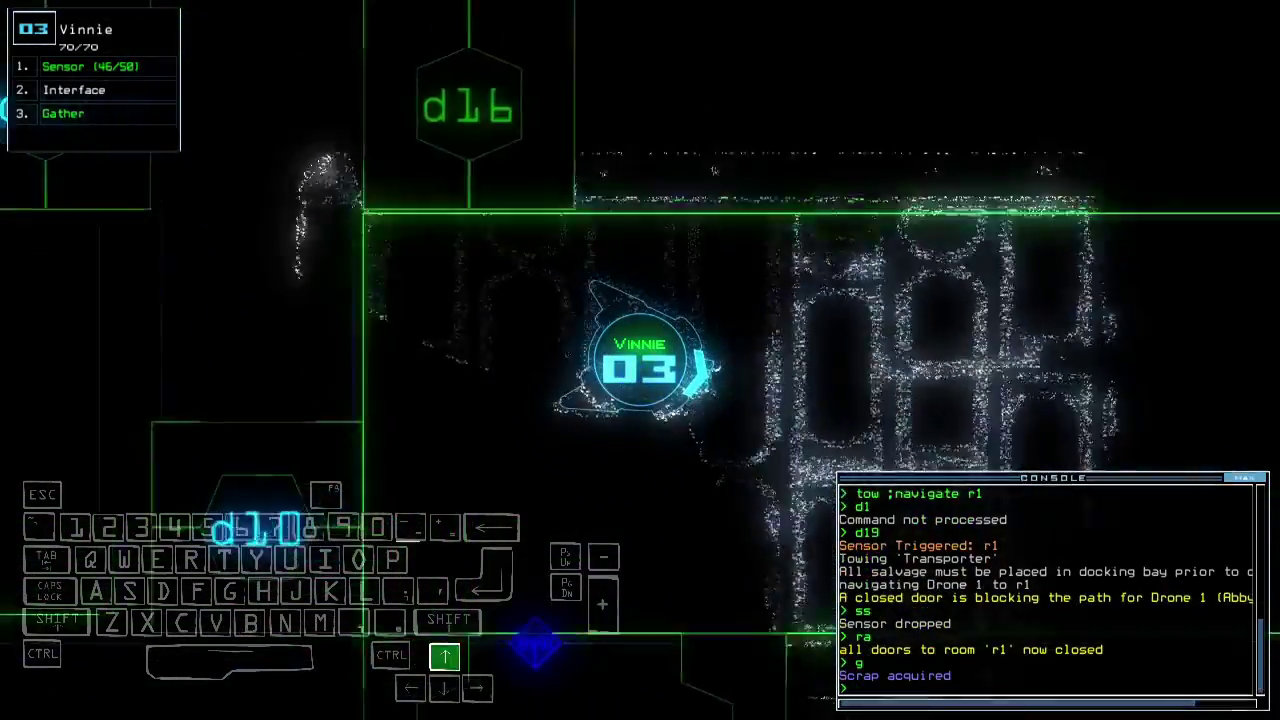
pyautogui.write('n')
# Step: Send drone 1 to room r2 and briefly check the upgrade swap with Holly
pyautogui.press('Tab')
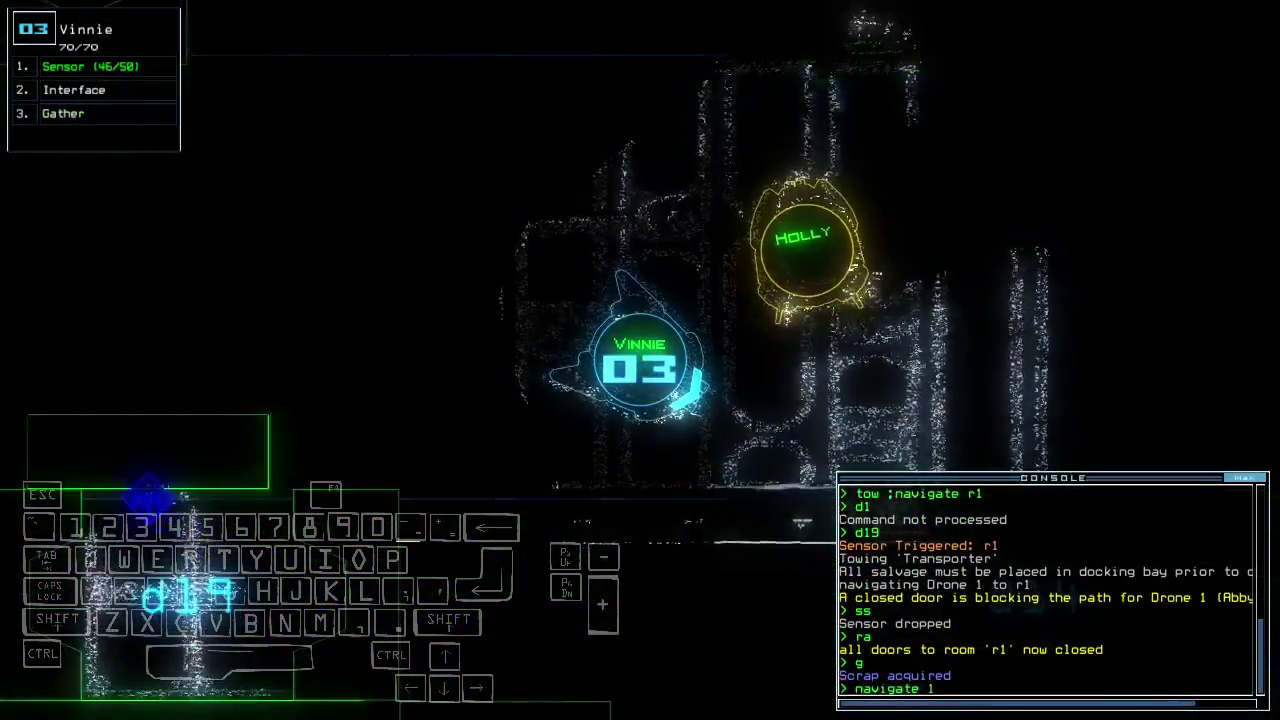
pyautogui.write('1 r2')
pyautogui.press('Return')
pyautogui.write('s')
pyautogui.press('Return')
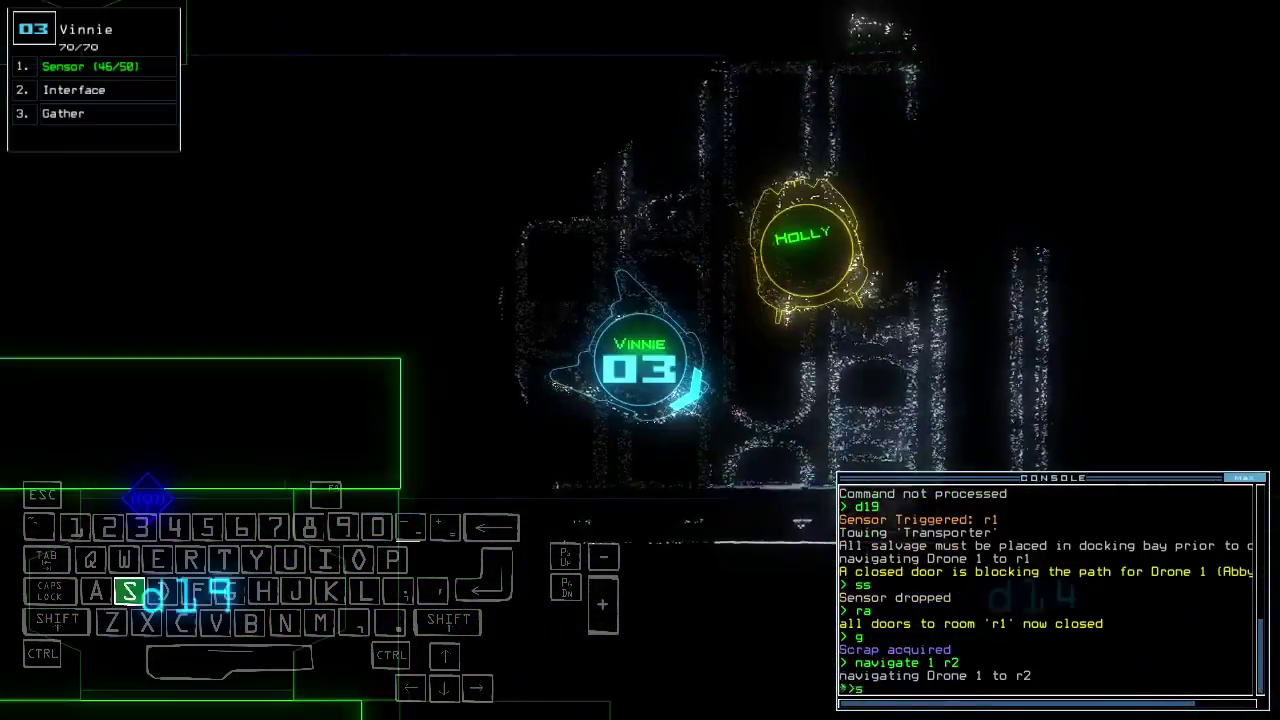
pyautogui.press('Escape')
pyautogui.press('Tab')
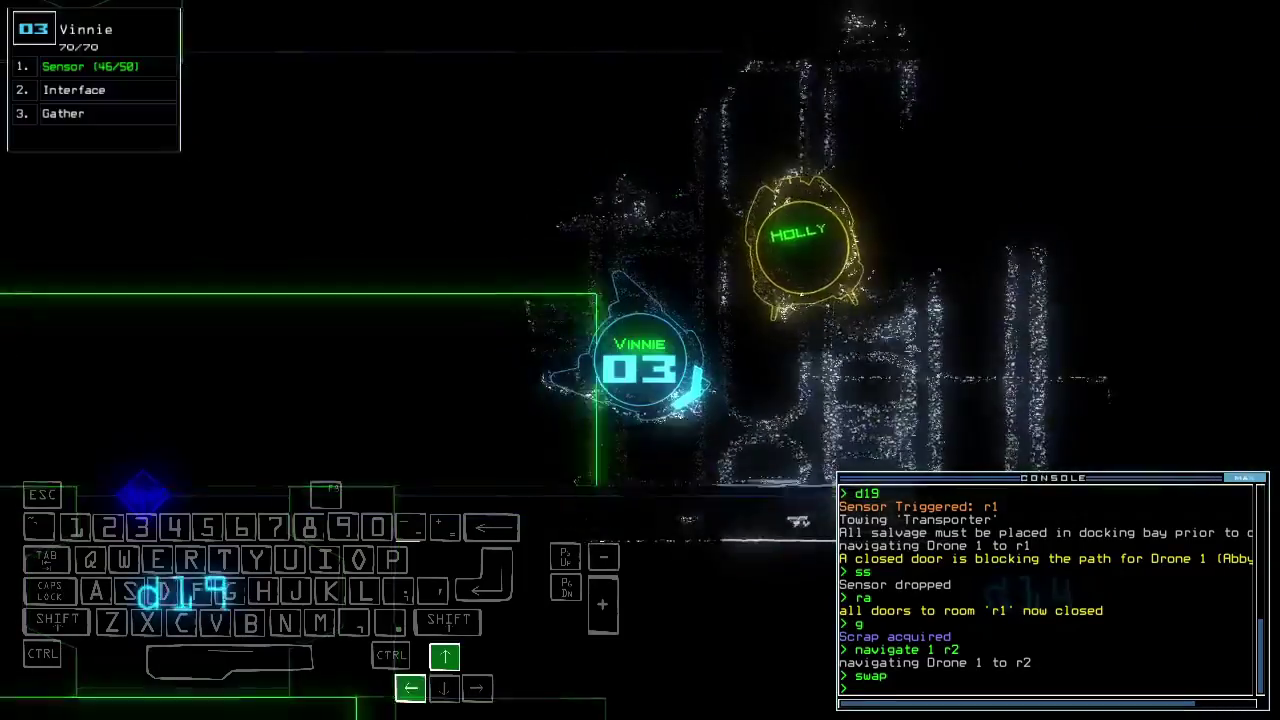
pyautogui.press('Tab')
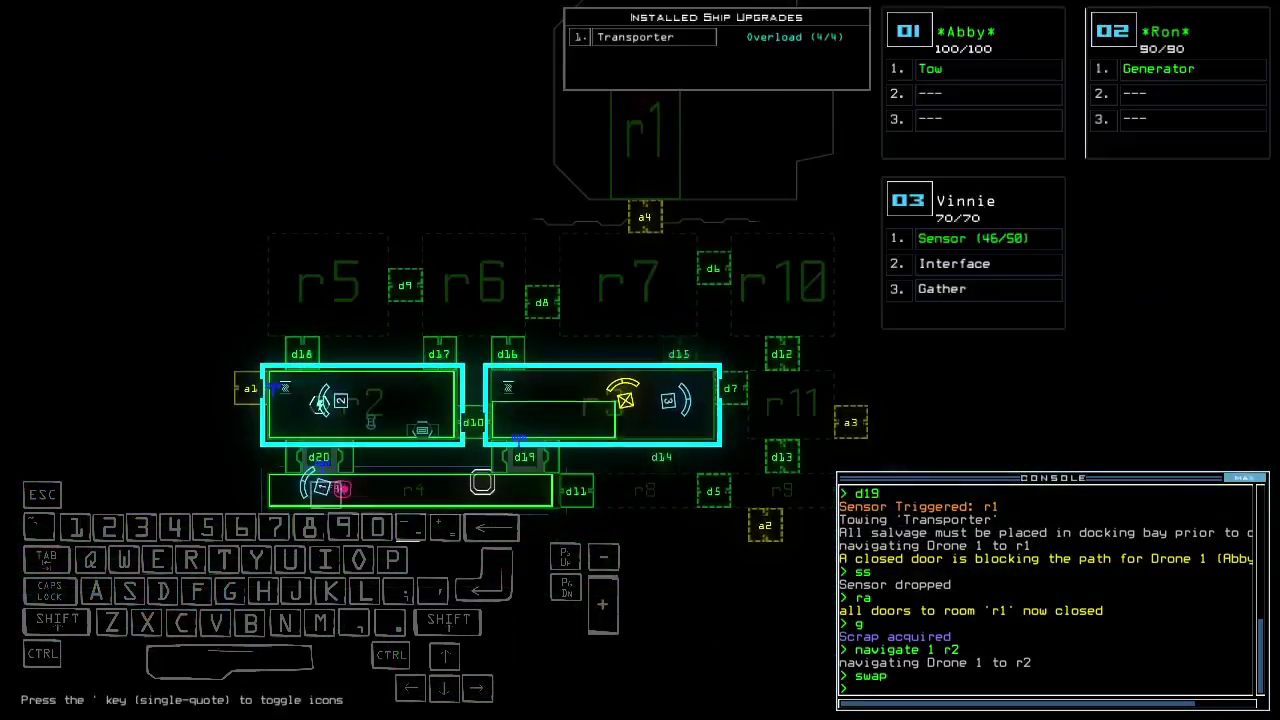
pyautogui.press('Tab')
pyautogui.write('d15')
# Step: Open door d15, drop a sensor, and drive Vinnie along the corridor past d8
pyautogui.press('Return')
pyautogui.write('ss')
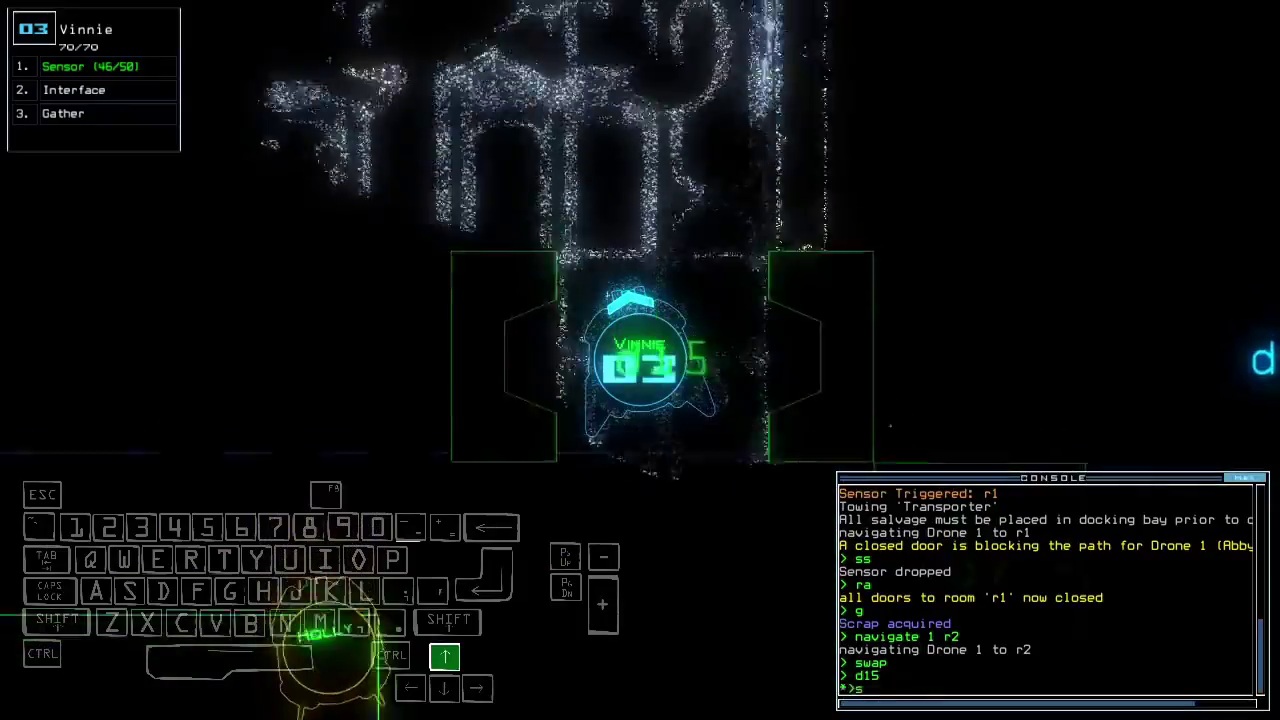
pyautogui.press('Return')
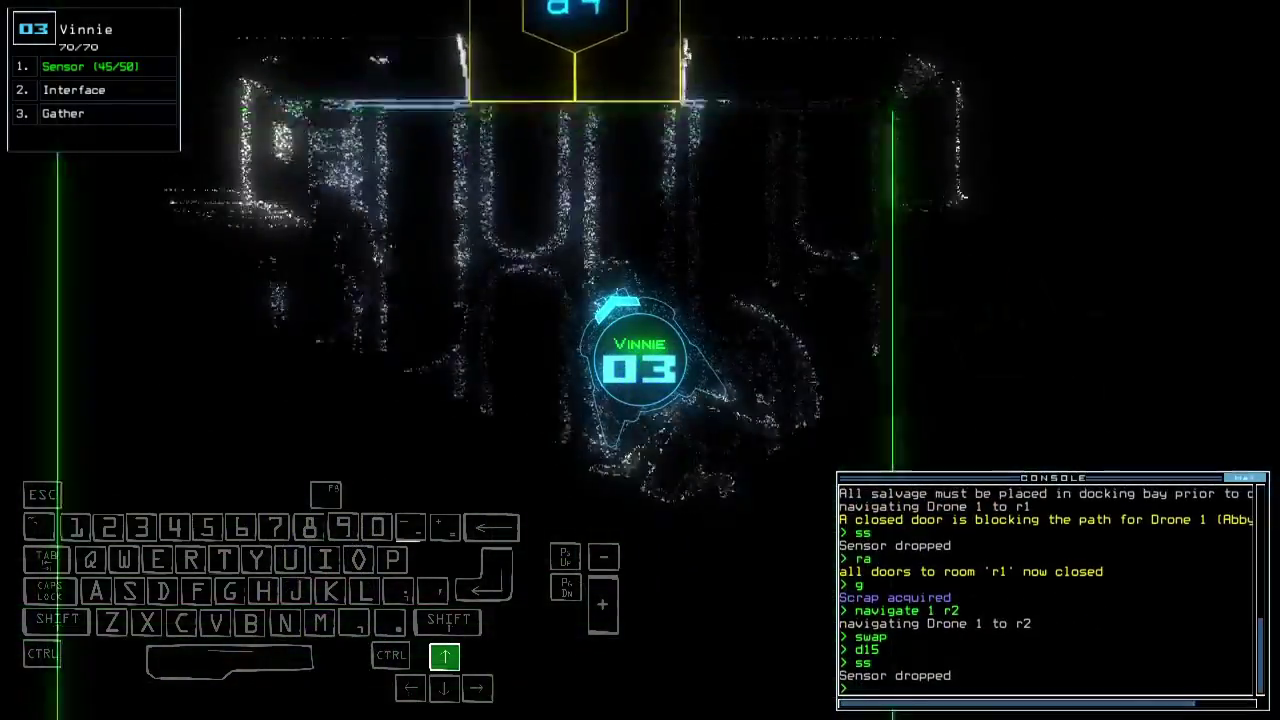
pyautogui.press('Up')
pyautogui.press('Left')
pyautogui.press('`')
pyautogui.press('`')
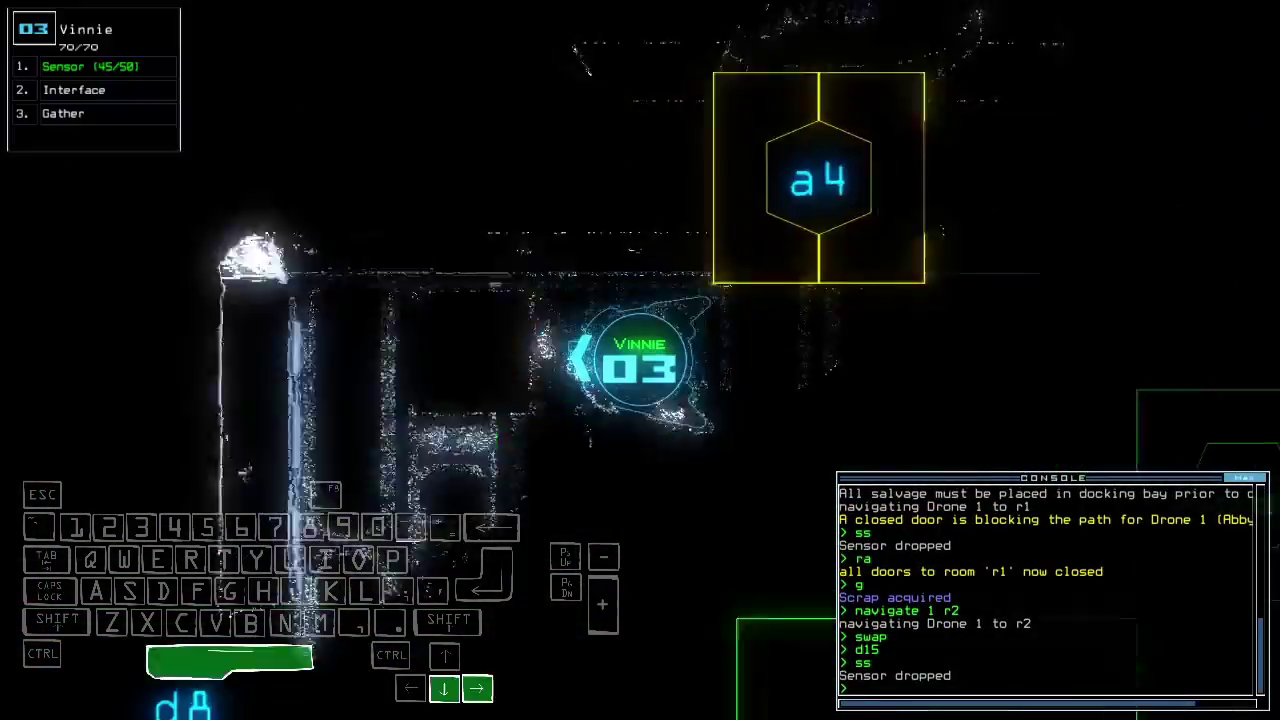
pyautogui.press('Up')
pyautogui.press('Up')
pyautogui.press('Right')
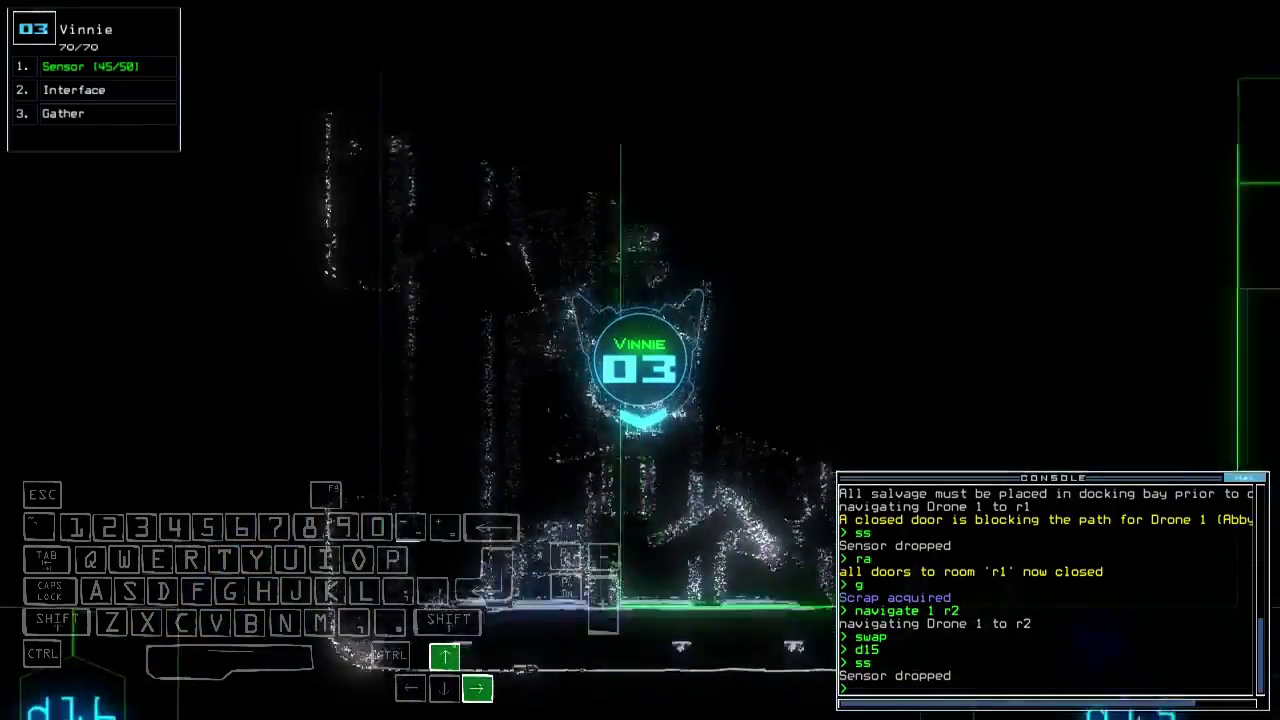
pyautogui.press('`')
pyautogui.press('`')
pyautogui.write('d')
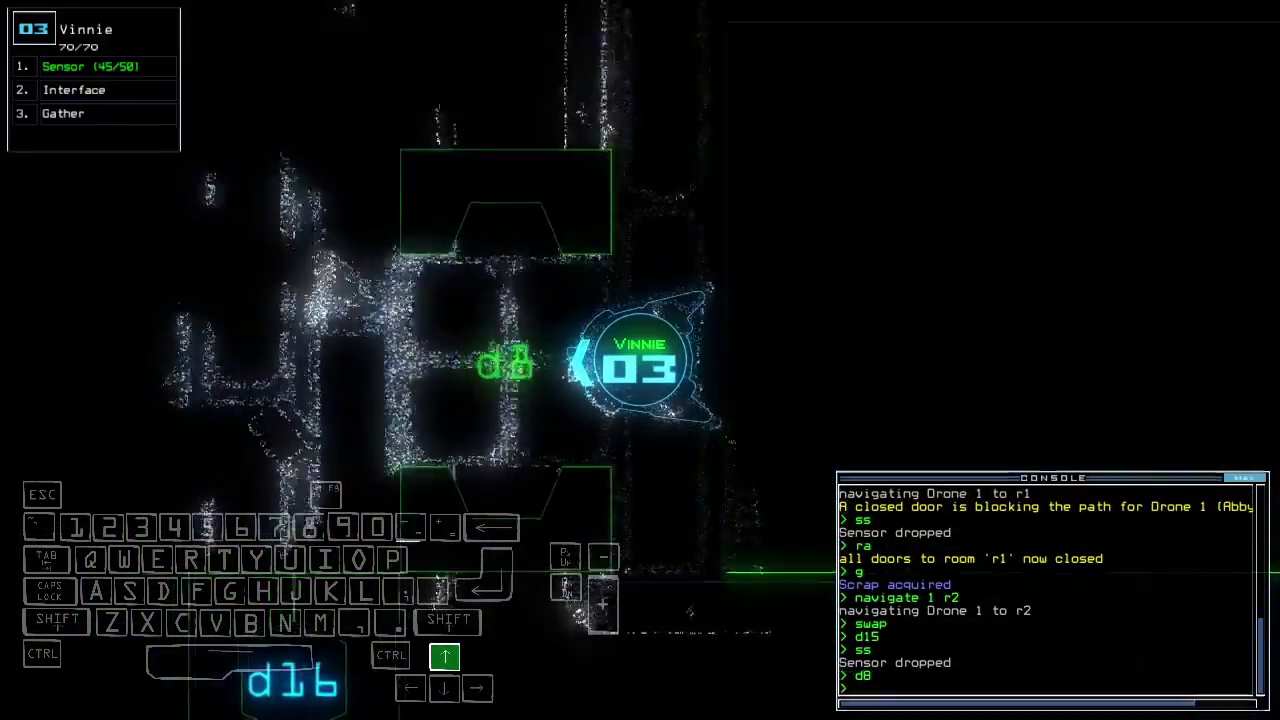
# Step: Close the four nearby doors and steer Vinnie back through door d15
pyautogui.press('Up')
pyautogui.write('cccc')
pyautogui.press('Return')
pyautogui.press('Left')
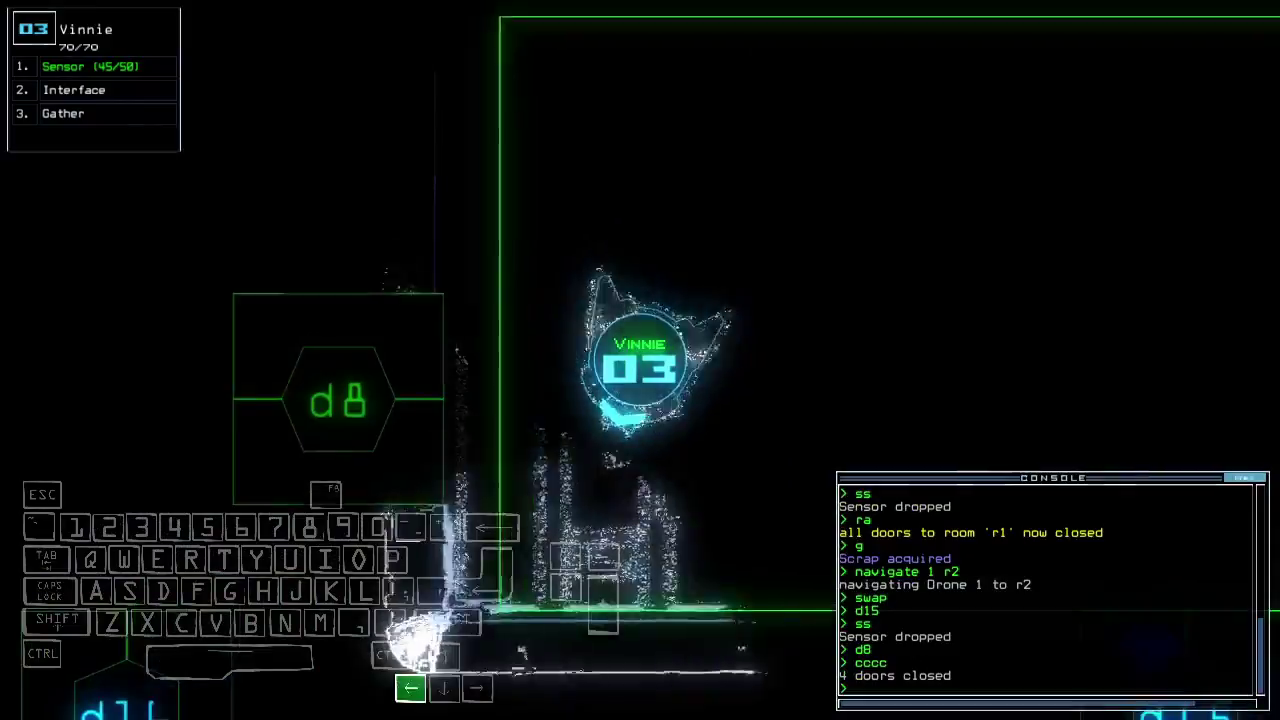
pyautogui.press('Left')
pyautogui.press('Up')
pyautogui.write('d15')
pyautogui.press('Return')
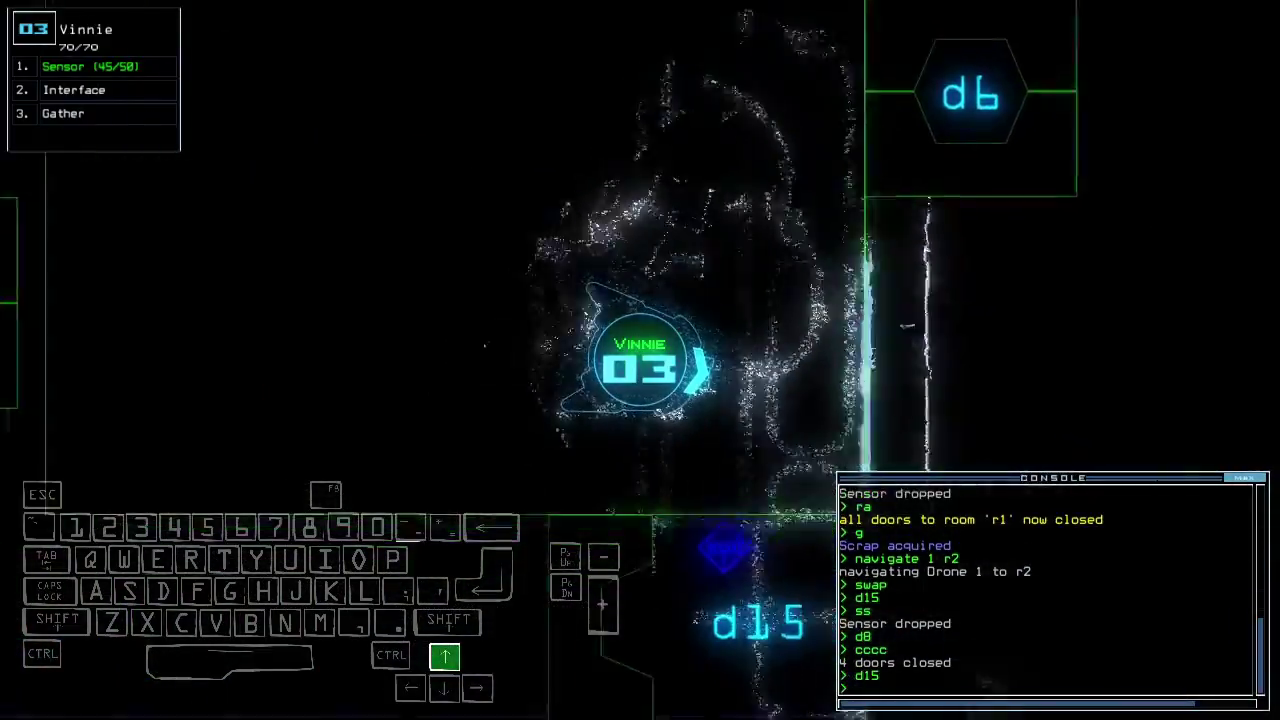
pyautogui.press('Up')
pyautogui.write('d15')
pyautogui.press('Return')
pyautogui.press('Right')
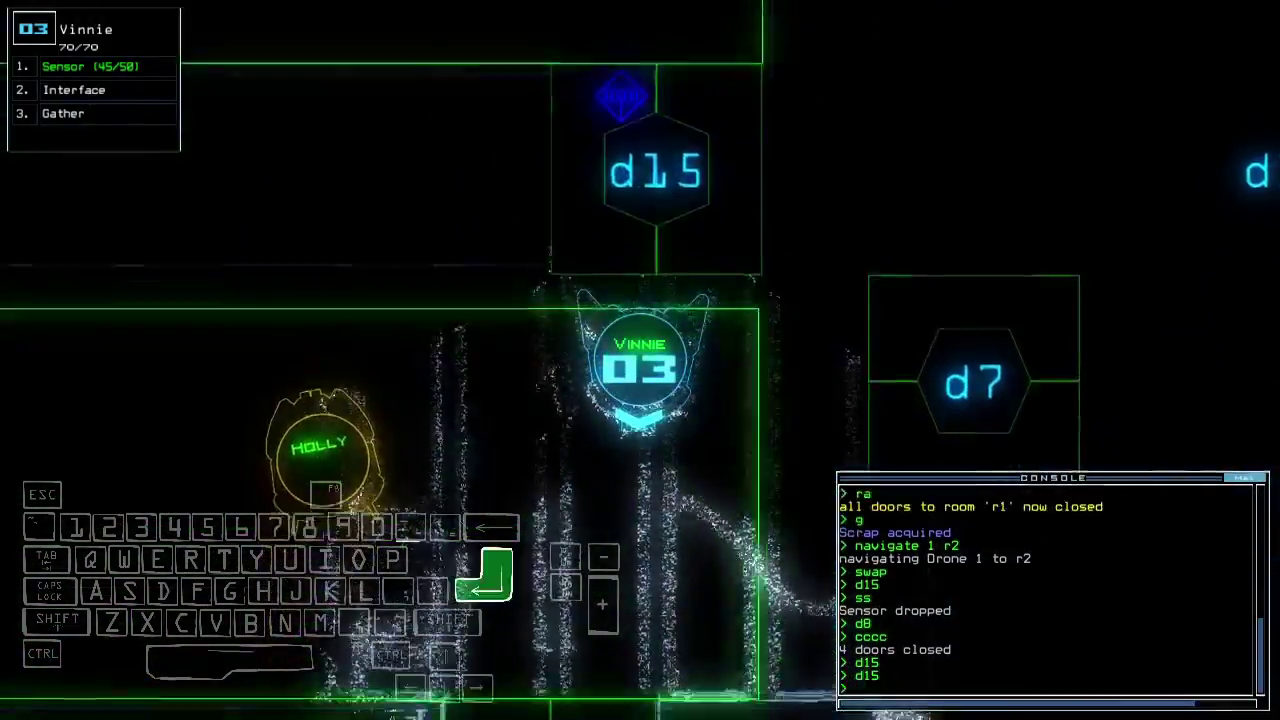
pyautogui.press('`')
pyautogui.press('`')
pyautogui.write('d7')
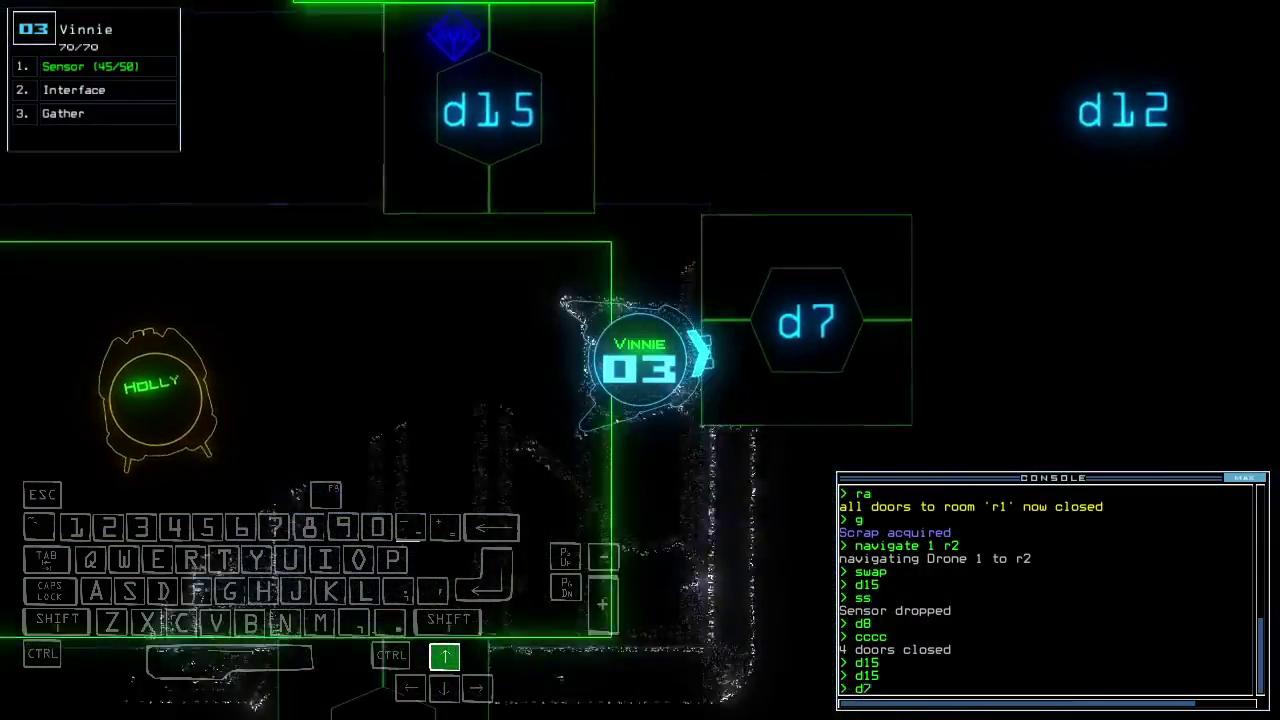
# Step: Open door d7, drop a sensor, and drive Vinnie through
pyautogui.press('Return')
pyautogui.press('Up')
pyautogui.write('ss')
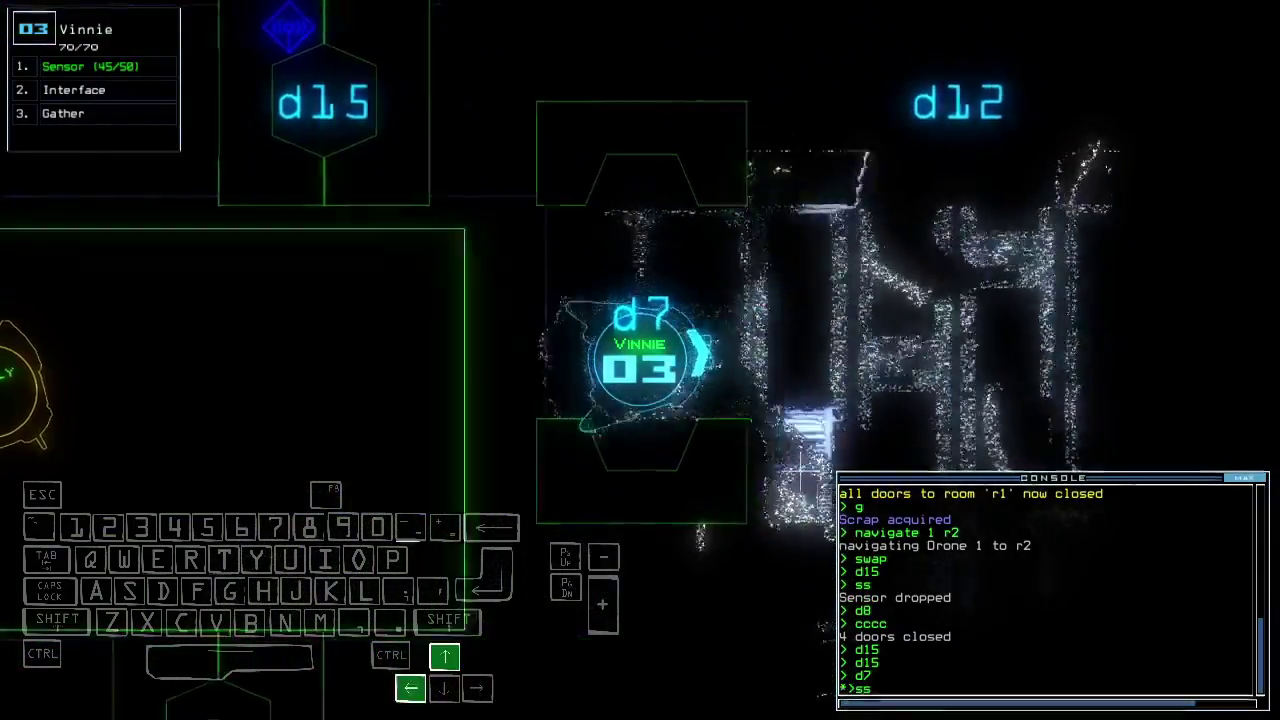
pyautogui.press('Return')
pyautogui.press('Up')
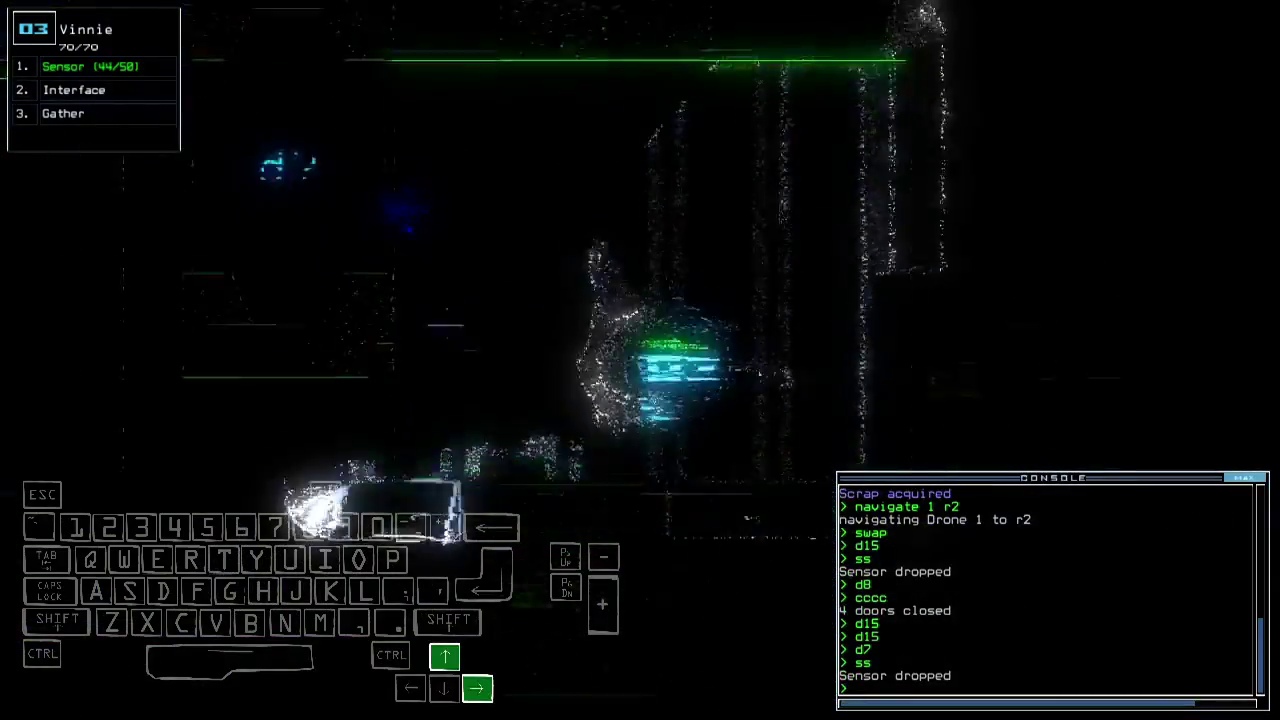
pyautogui.press('`')
pyautogui.press('`')
# Step: Open door d13, drive Vinnie through, and drop another sensor
pyautogui.press('Left')
pyautogui.write('d13')
pyautogui.press('Return')
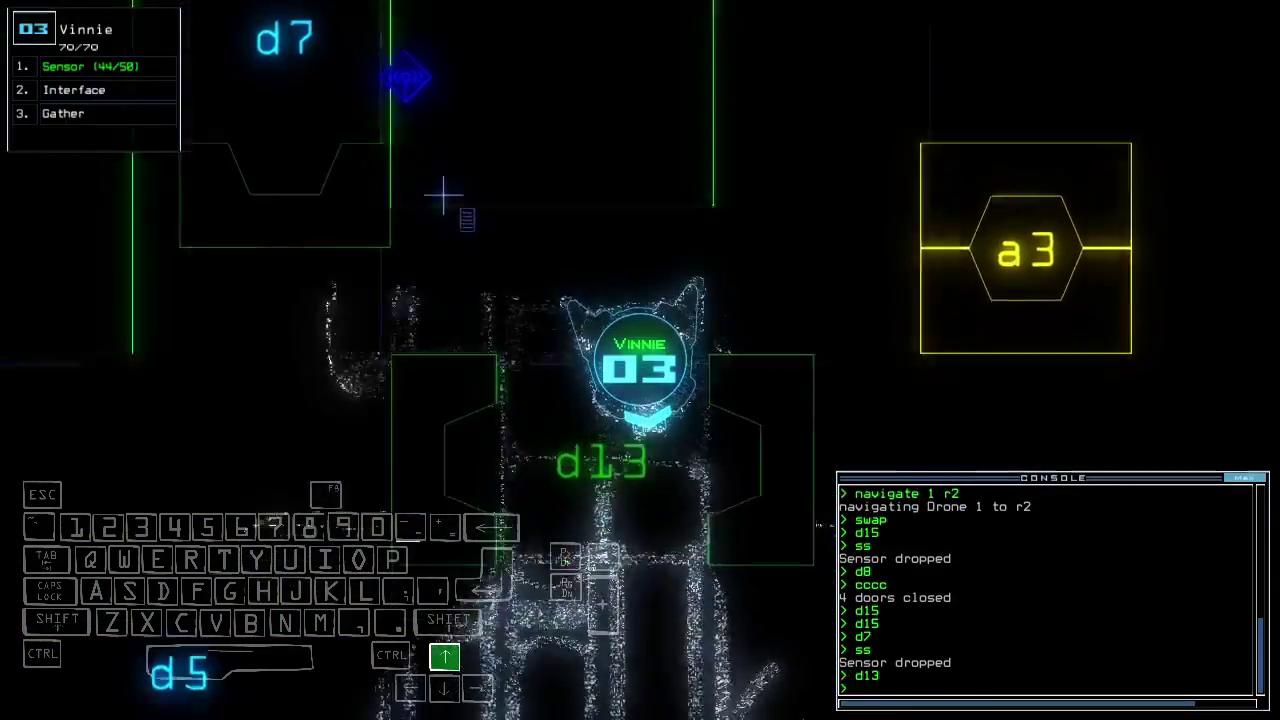
pyautogui.press('Up')
pyautogui.write('ss')
pyautogui.press('Return')
pyautogui.press('Right')
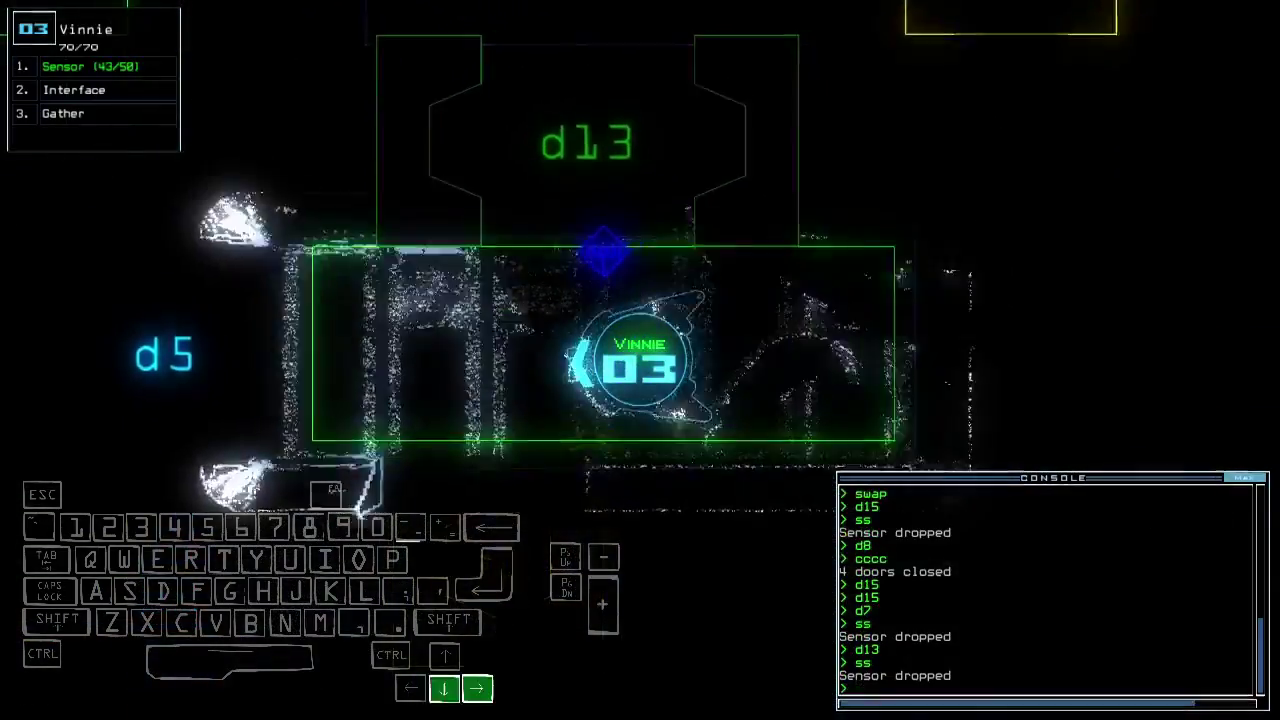
pyautogui.write('cccc')
# Step: Close the surrounding doors, open door d5, drive Vinnie through, and drop a sensor
pyautogui.press('Return')
pyautogui.press('`')
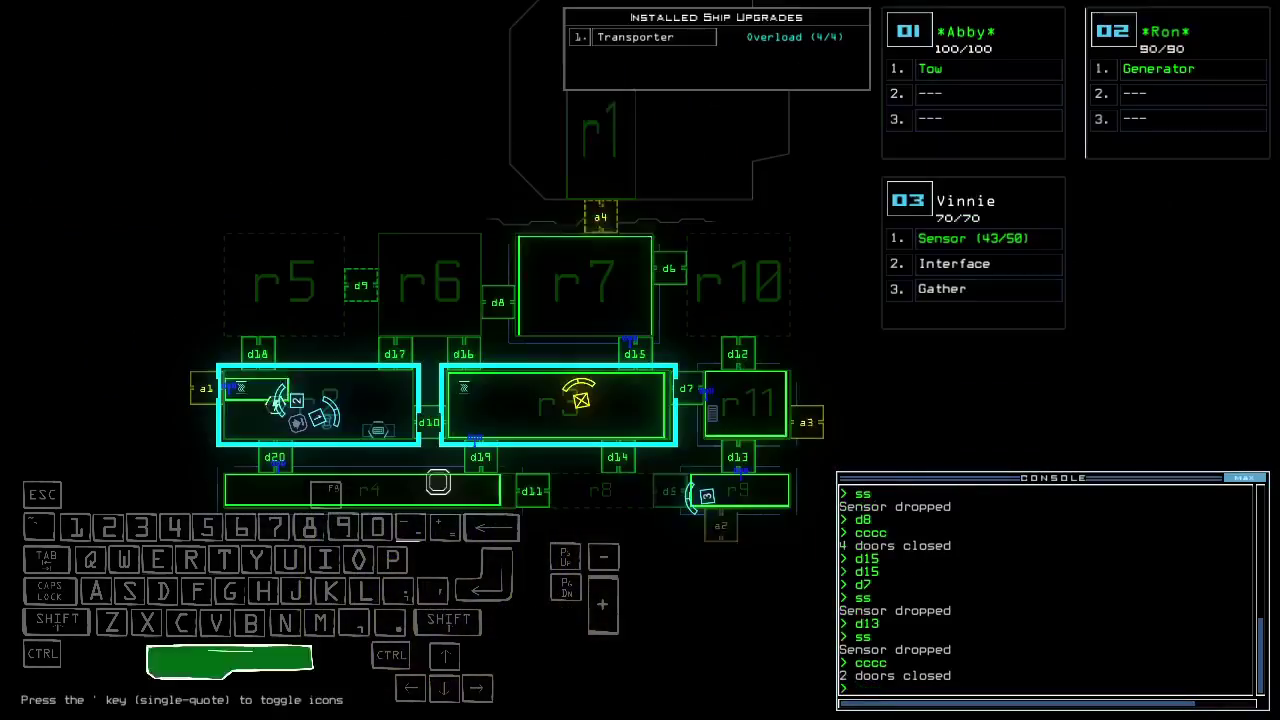
pyautogui.press('`')
pyautogui.write('d12')
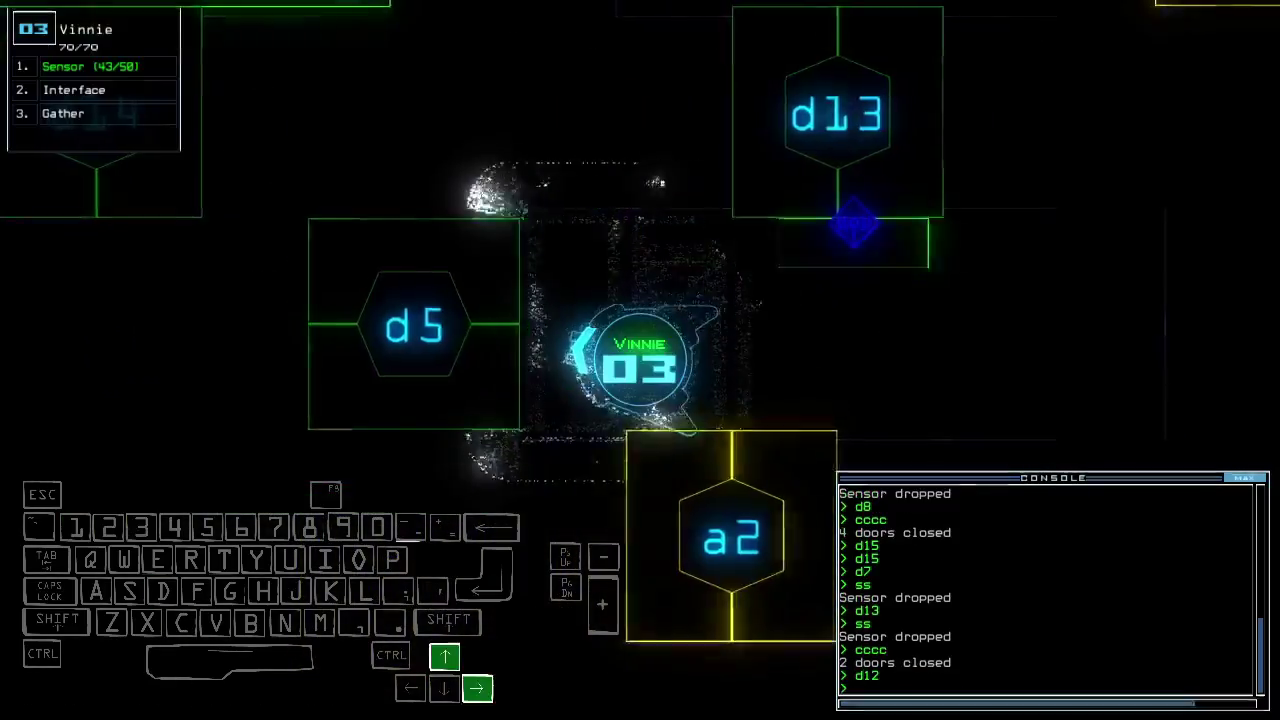
pyautogui.write('d5')
pyautogui.press('Return')
pyautogui.press('Up')
pyautogui.write('ss')
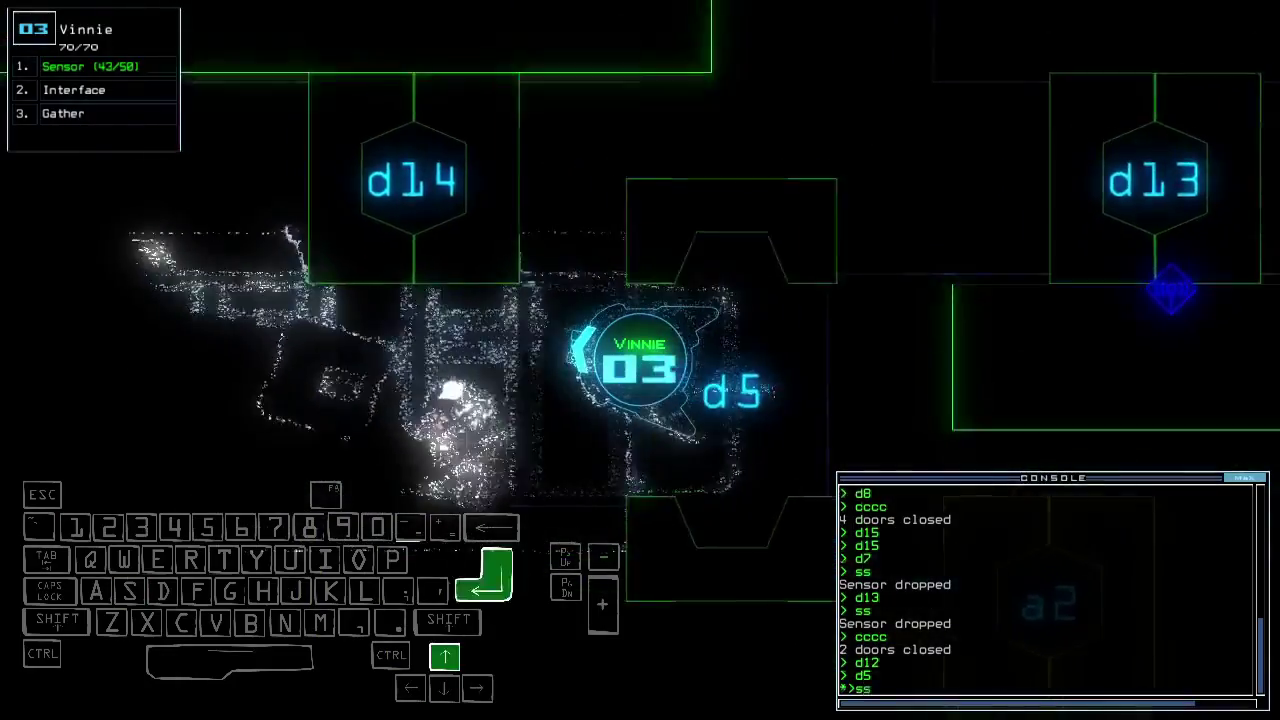
pyautogui.press('Return')
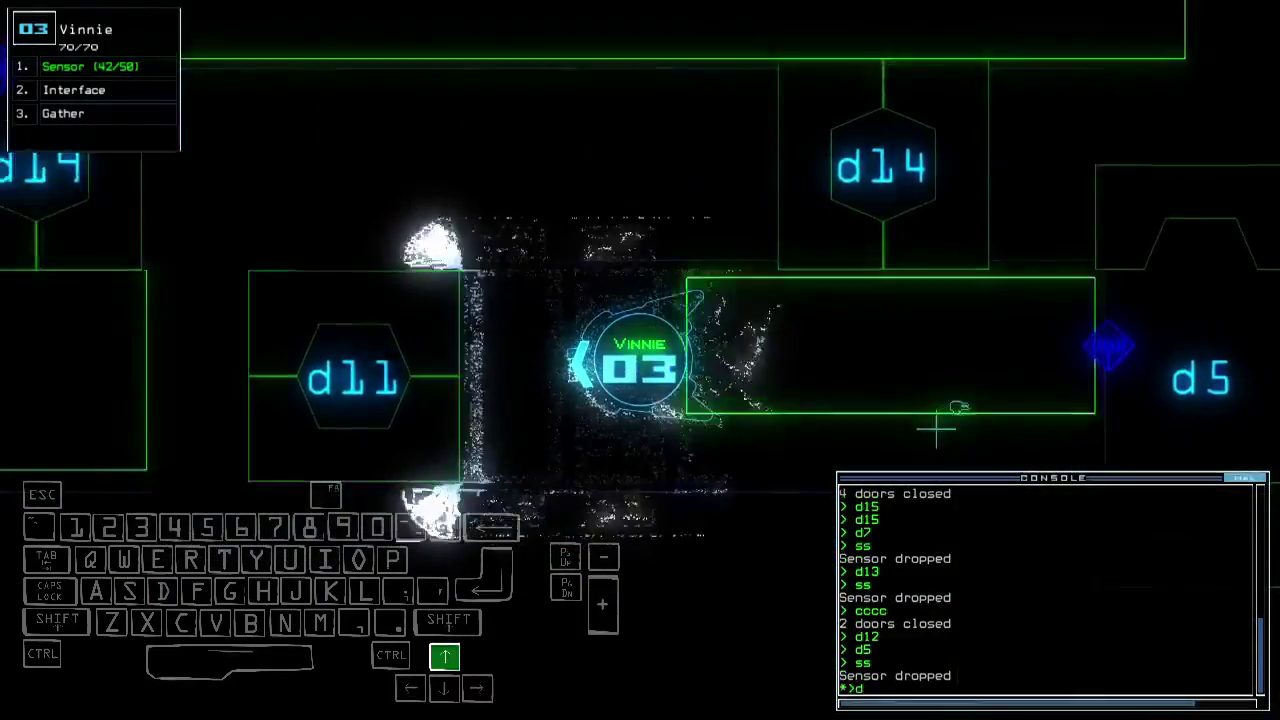
pyautogui.write('d5')
# Step: Open door d11, drive Vinnie toward it, and close the nearby doors
pyautogui.press('Return')
pyautogui.press('space')
pyautogui.press('3')
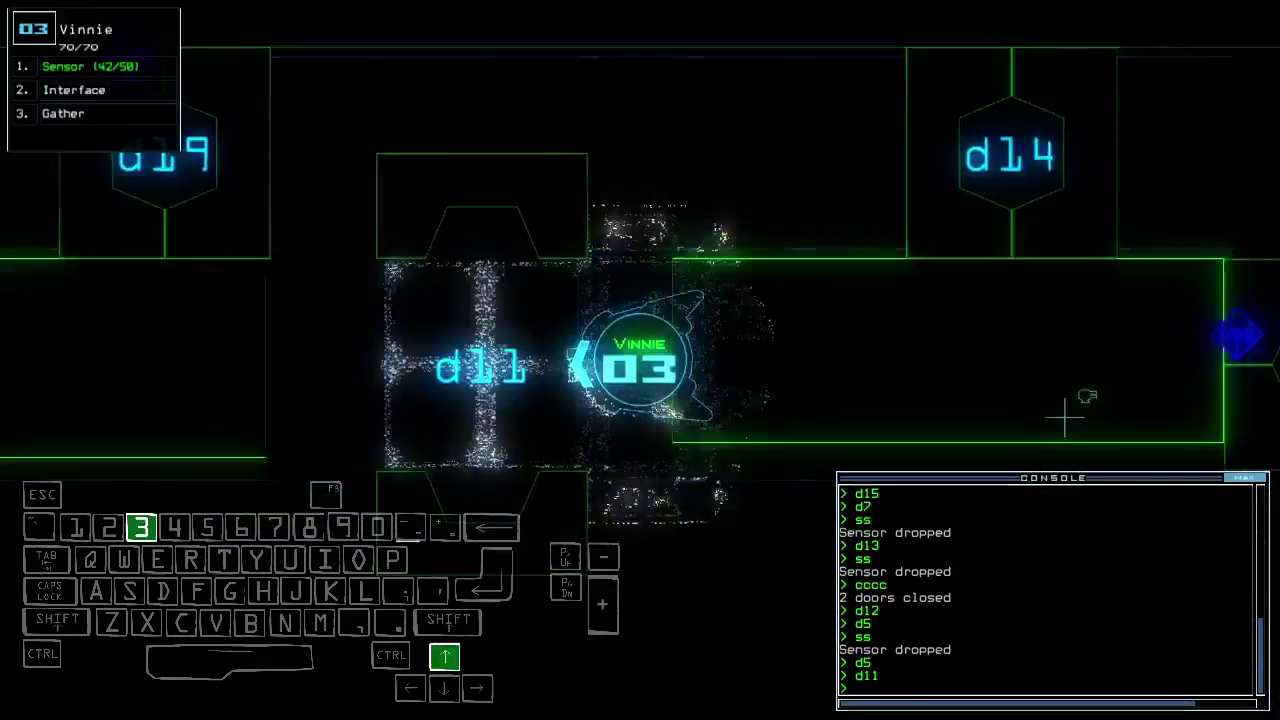
pyautogui.press('Left')
pyautogui.press('Up')
pyautogui.write('cccc')
pyautogui.press('Return')
pyautogui.press('space')
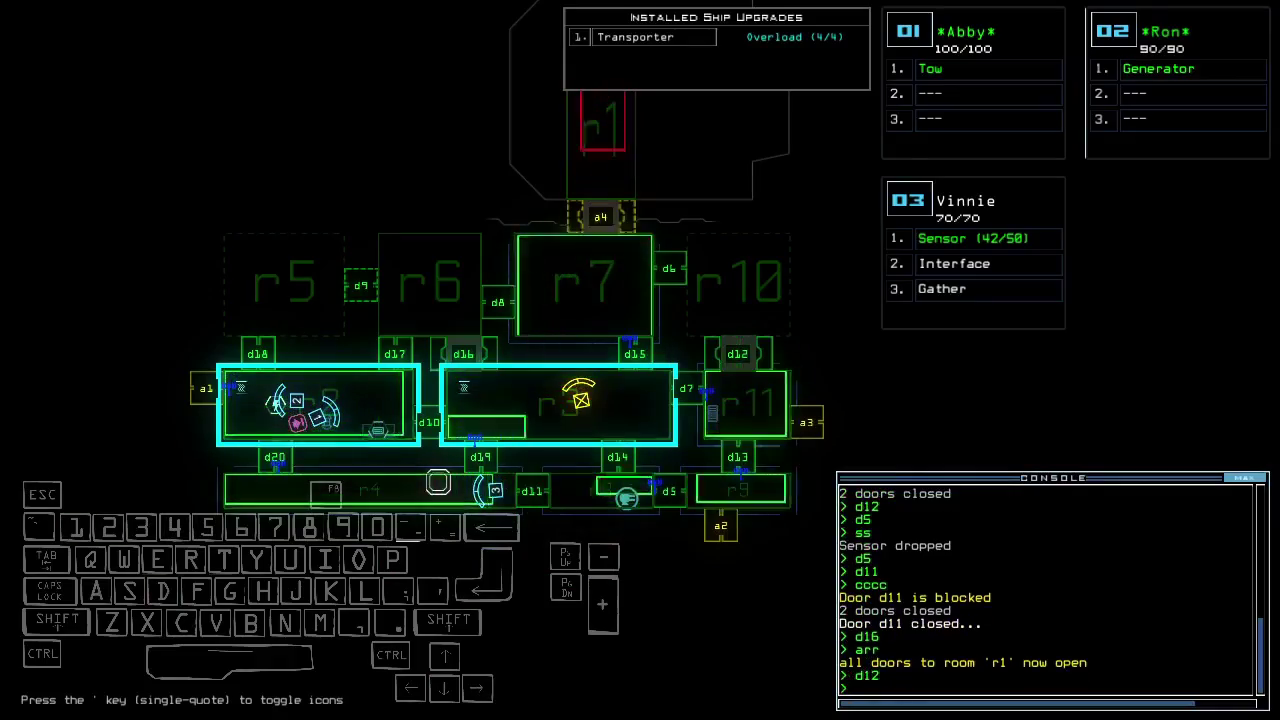
pyautogui.press('space')
# Step: Drive Vinnie forward to door d20 and open it
pyautogui.press('Left')
pyautogui.press('Up')
pyautogui.press('Up')
pyautogui.press('Up')
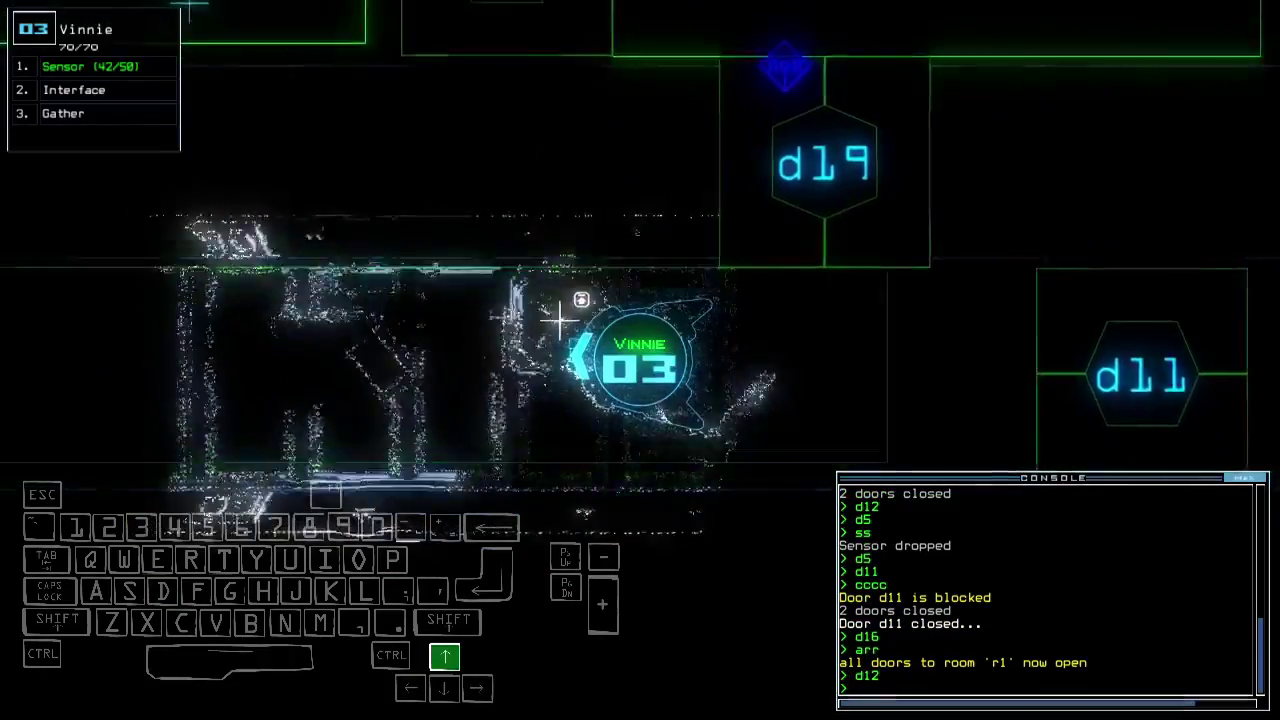
pyautogui.press('Up')
pyautogui.press('Up')
pyautogui.press('Up')
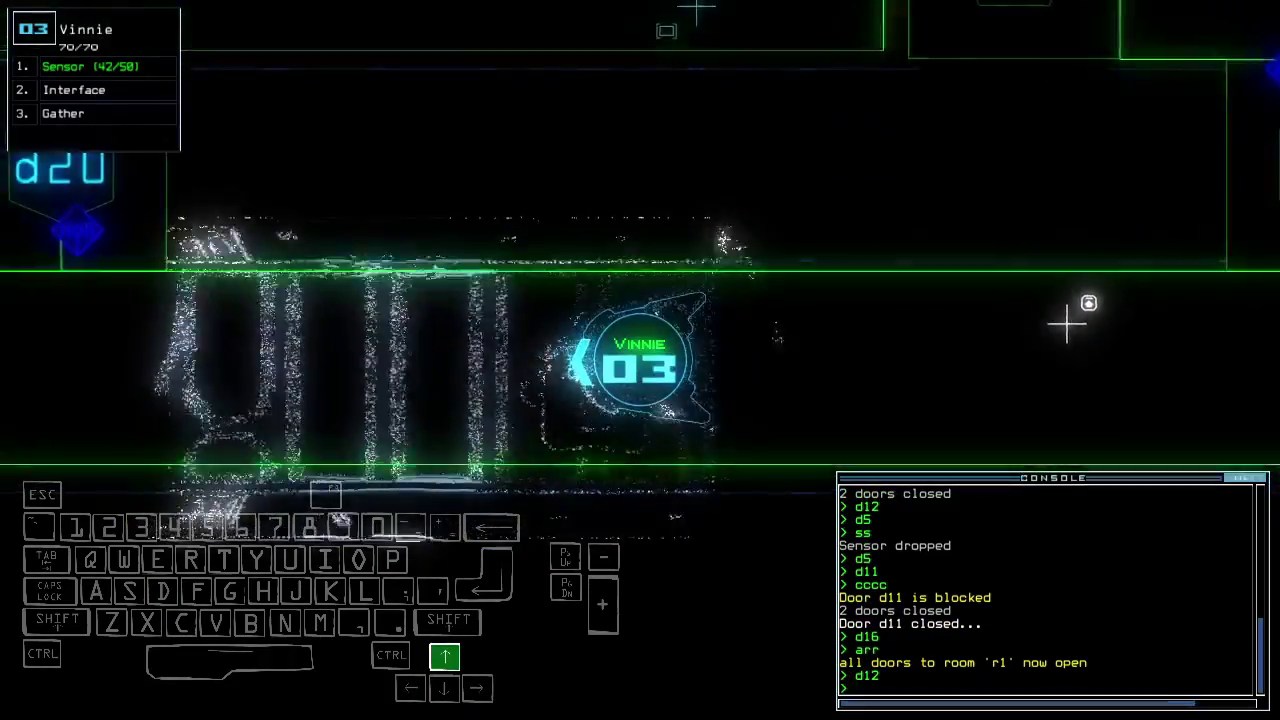
pyautogui.write('d20')
pyautogui.press('Return')
pyautogui.write('d2')
pyautogui.press('Up')
pyautogui.press('Up')
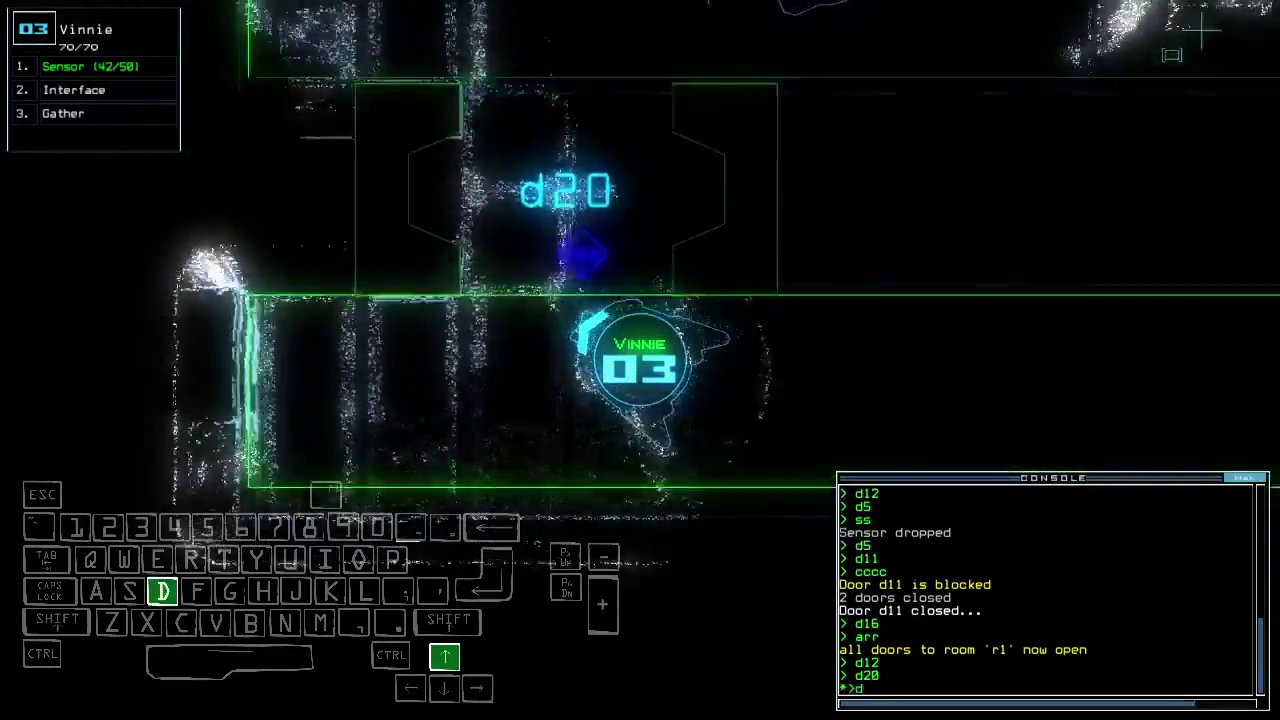
pyautogui.press('Right')
pyautogui.write('0')
pyautogui.press('Return')
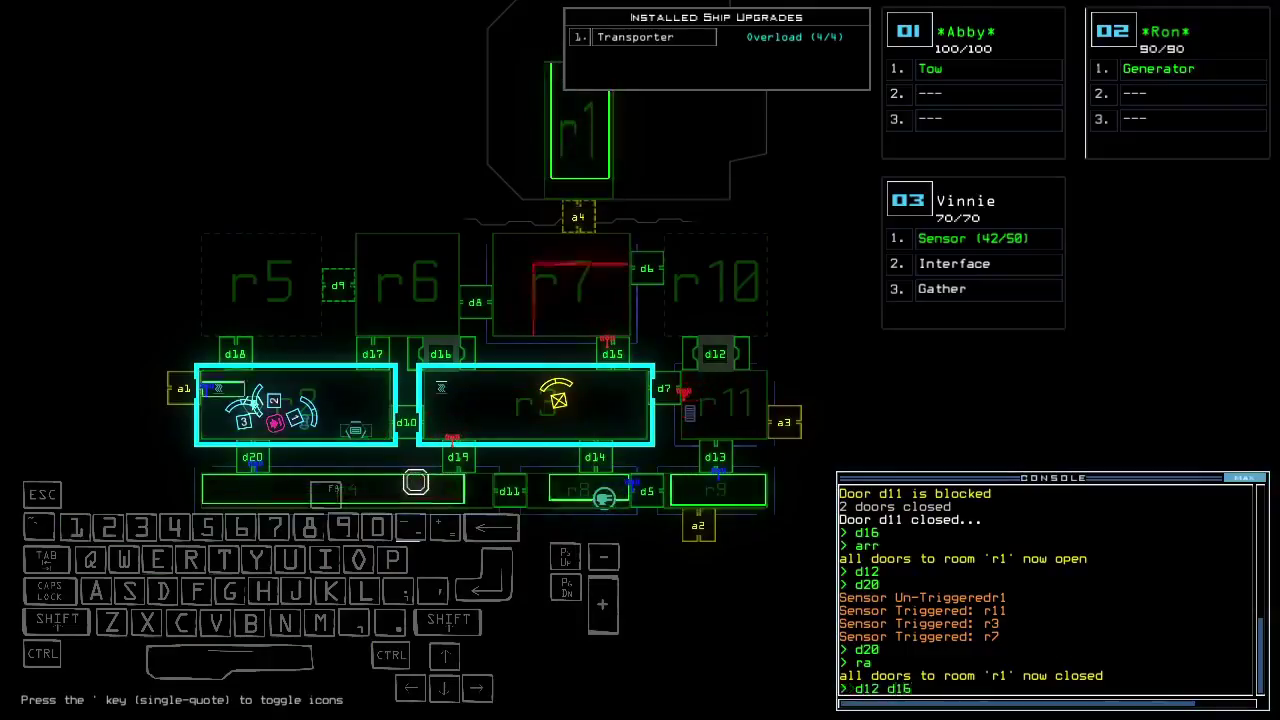
# Step: Open door d18, drop a sensor, and collect the nearby scrap
pyautogui.press('Up')
pyautogui.write('d18')
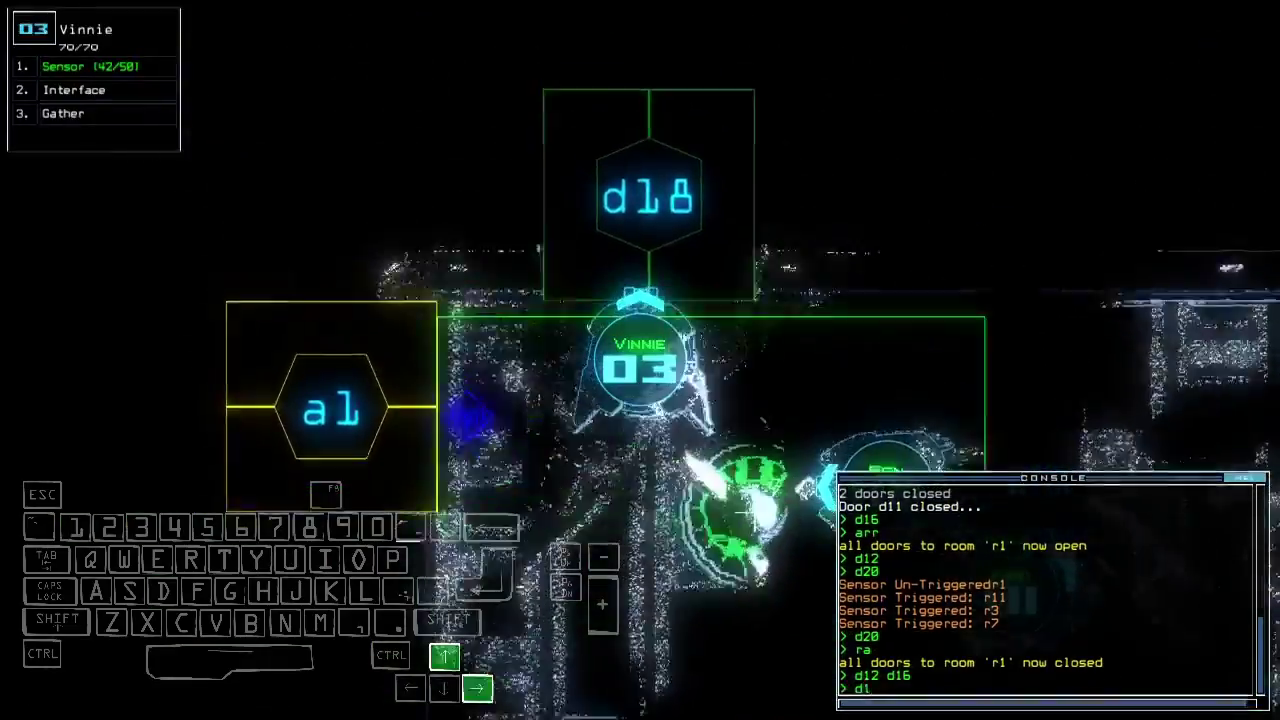
pyautogui.press('Return')
pyautogui.press('Up')
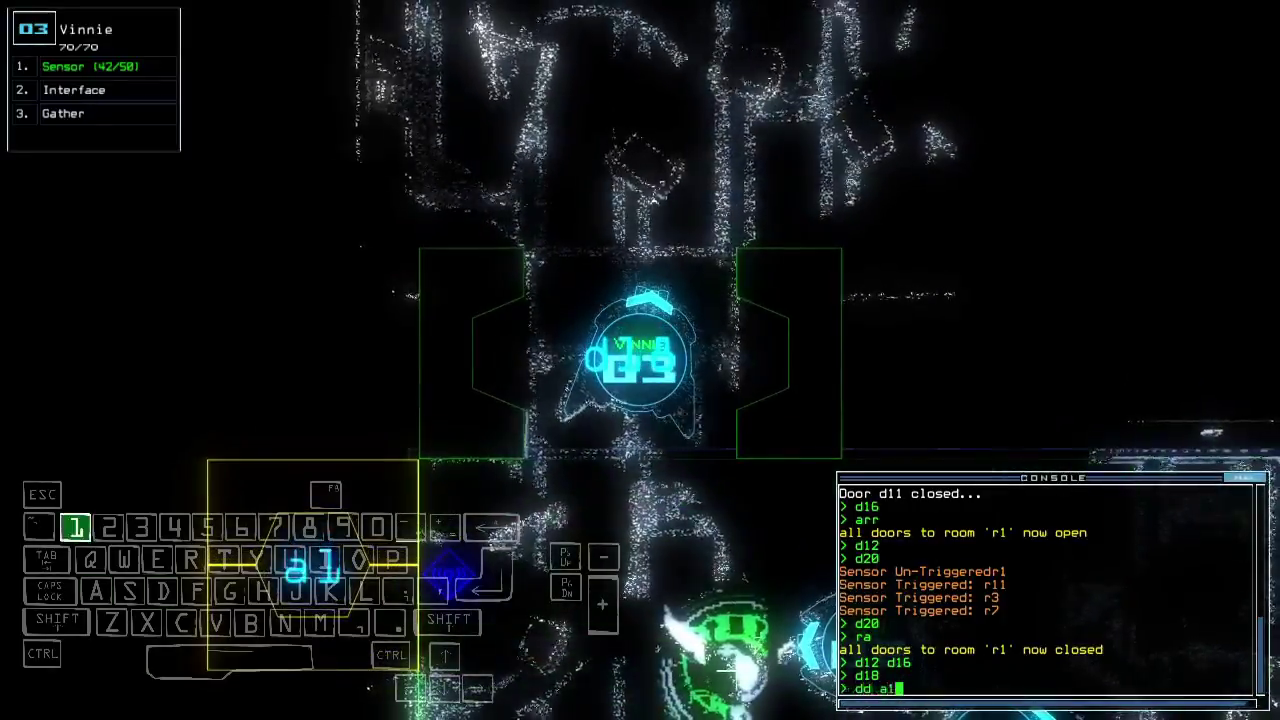
pyautogui.write('ss')
pyautogui.press('Return')
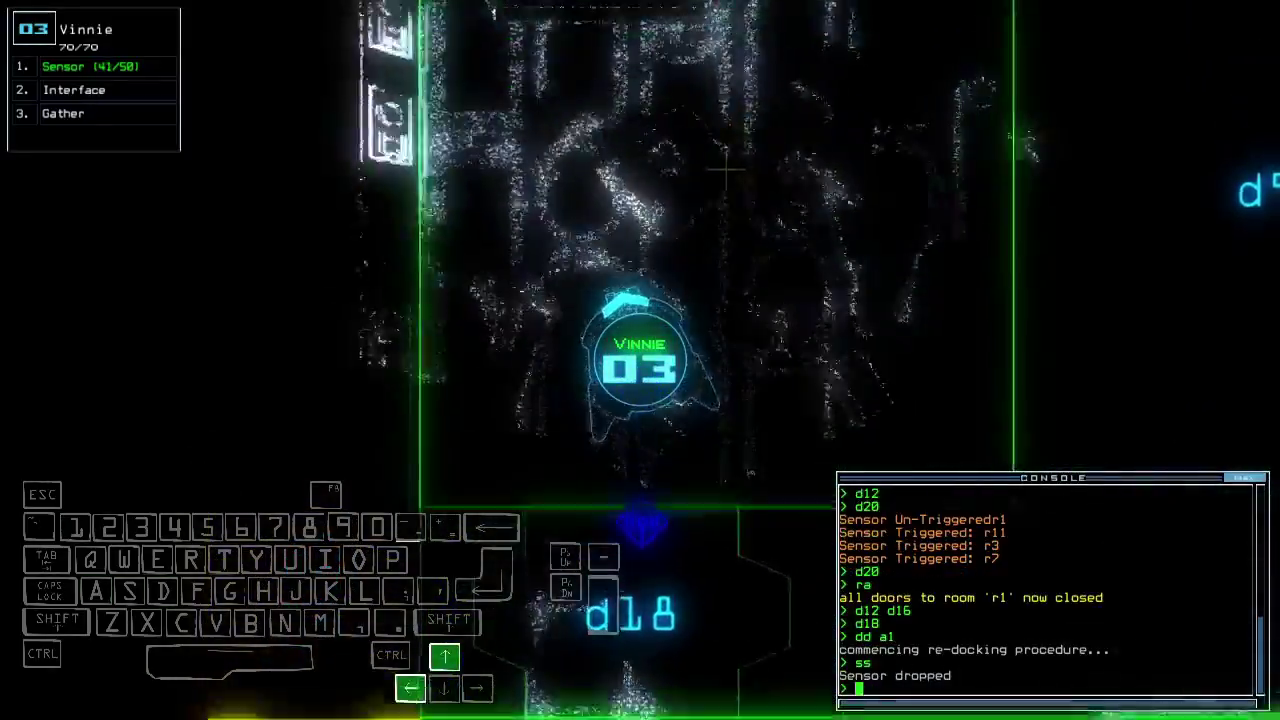
pyautogui.press('Up')
pyautogui.write('g')
pyautogui.press('Return')
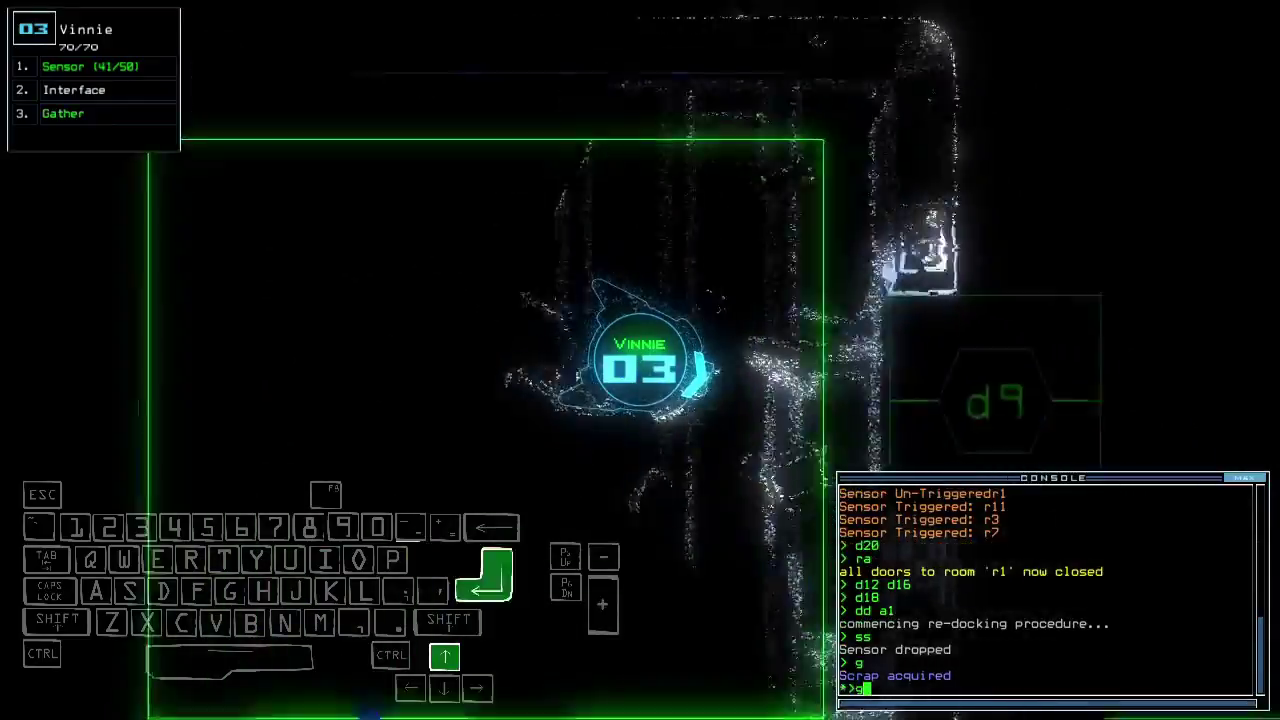
pyautogui.write('g')
pyautogui.press('Return')
pyautogui.press('Left')
pyautogui.write('d9')
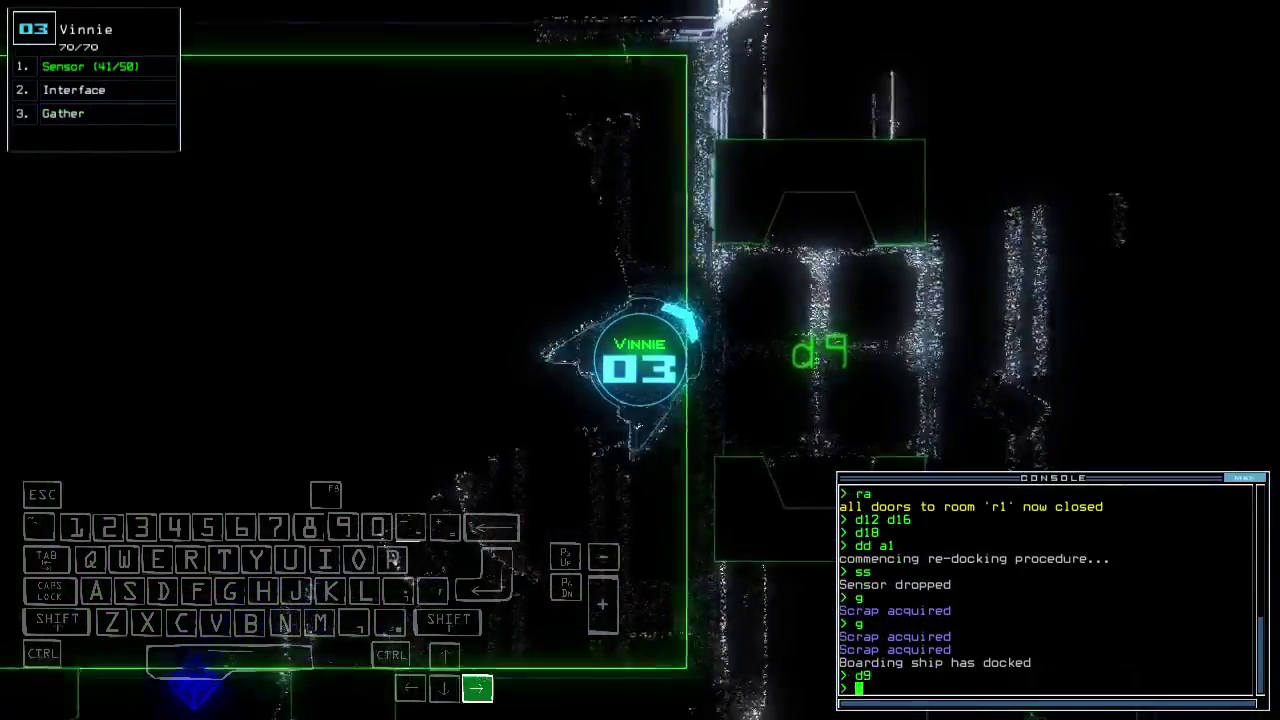
# Step: Open door d9, drop a sensor and grab scrap, then open d17 and close doors
pyautogui.press('Return')
pyautogui.write('ss')
pyautogui.press('Return')
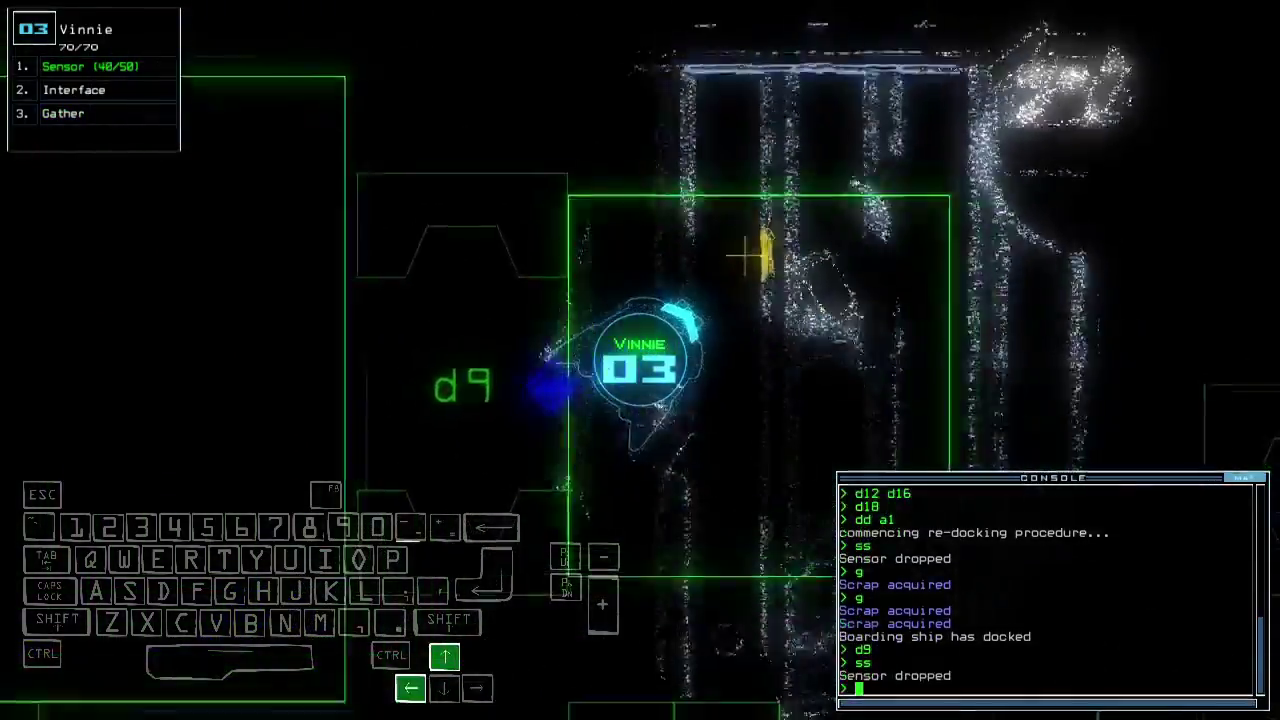
pyautogui.write('g')
pyautogui.press('Return')
pyautogui.press('Up')
pyautogui.write('rv')
pyautogui.press('Return')
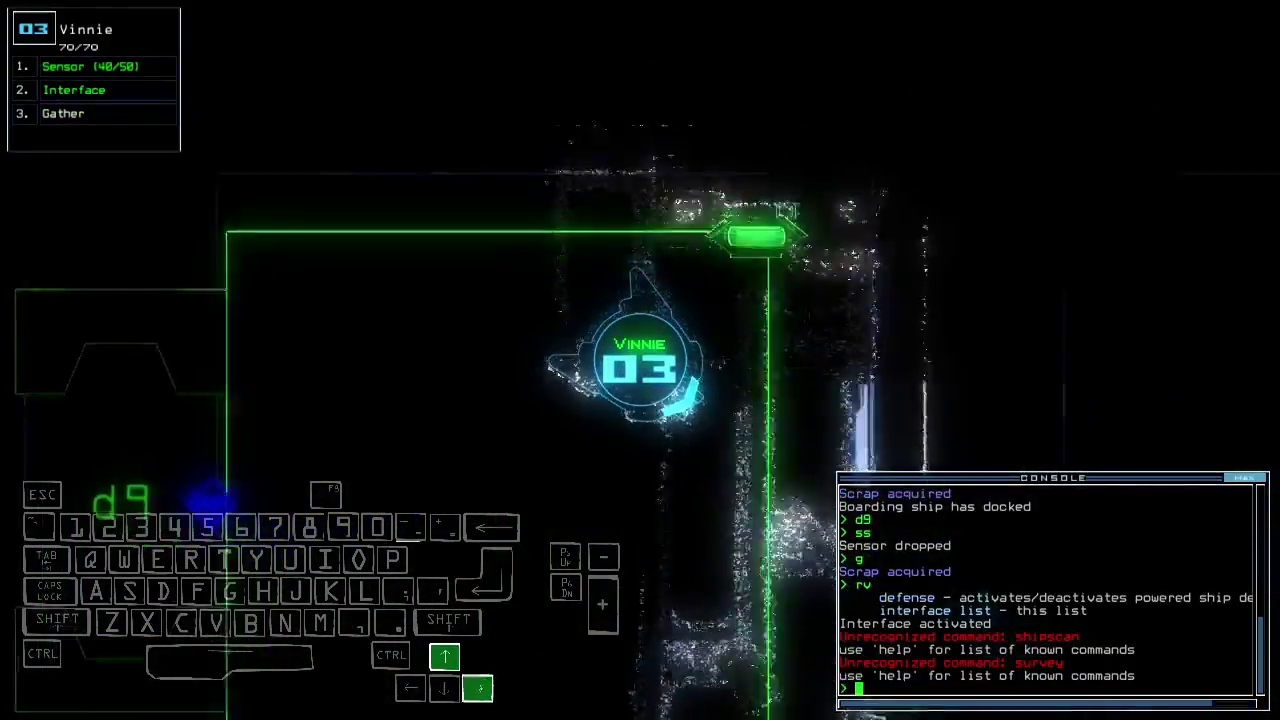
pyautogui.press('space')
pyautogui.press('space')
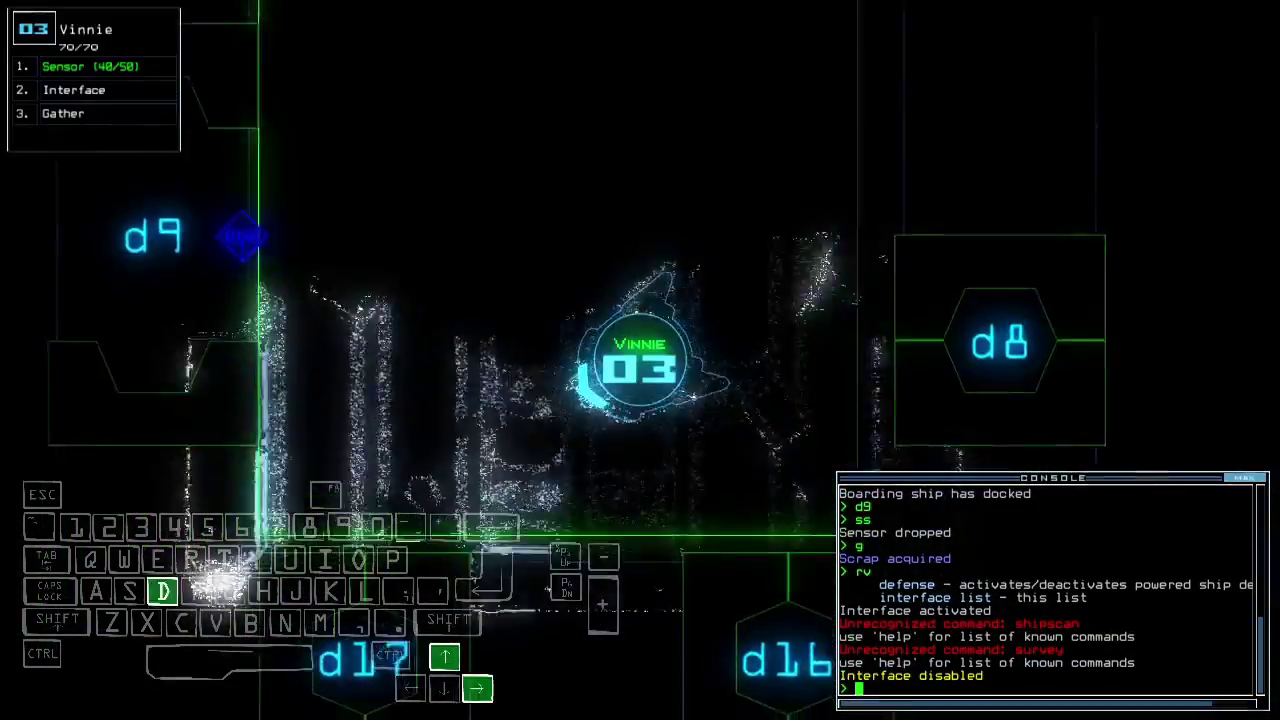
pyautogui.write('d17')
pyautogui.press('Return')
pyautogui.press('space')
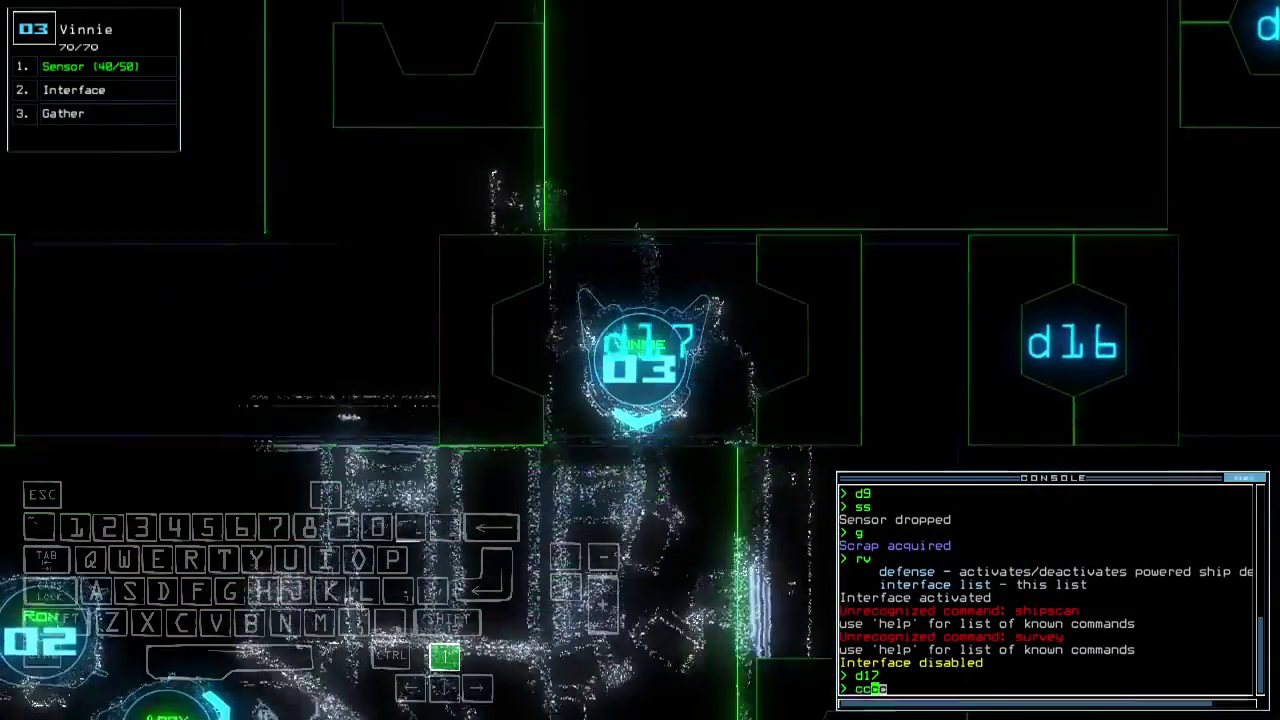
pyautogui.write('cccc')
pyautogui.press('Return')
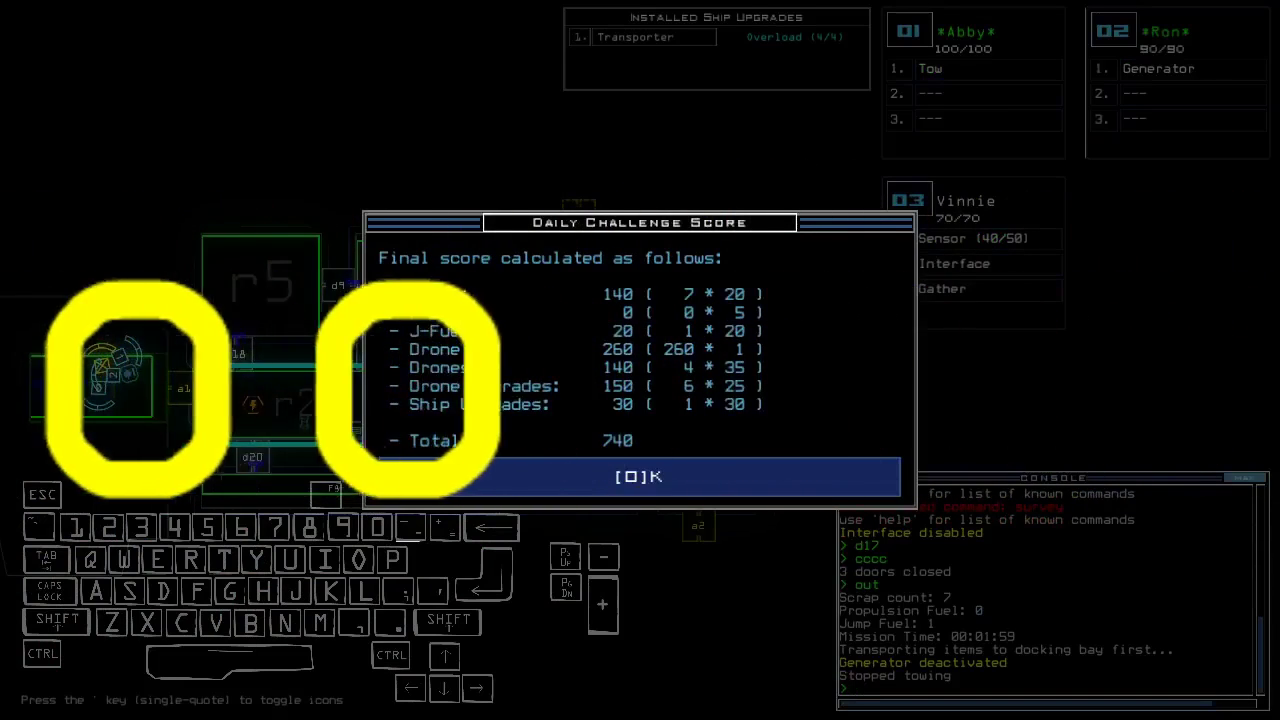
pyautogui.press('o')
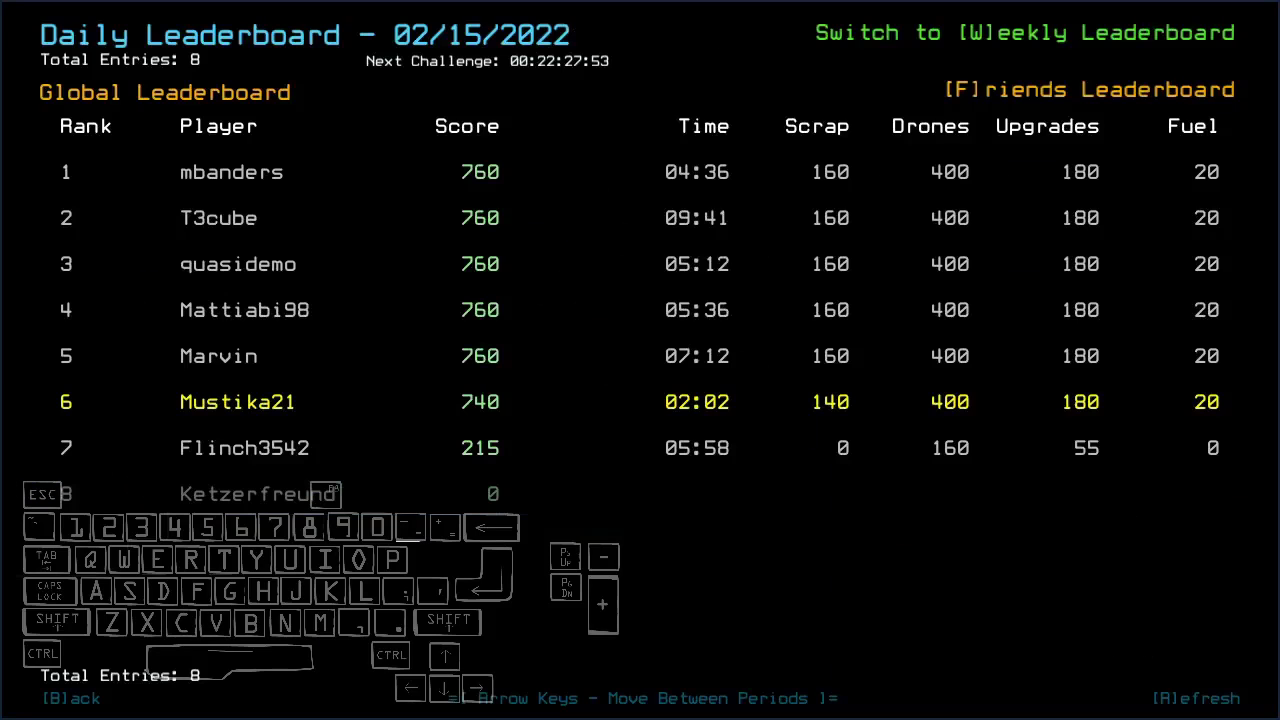